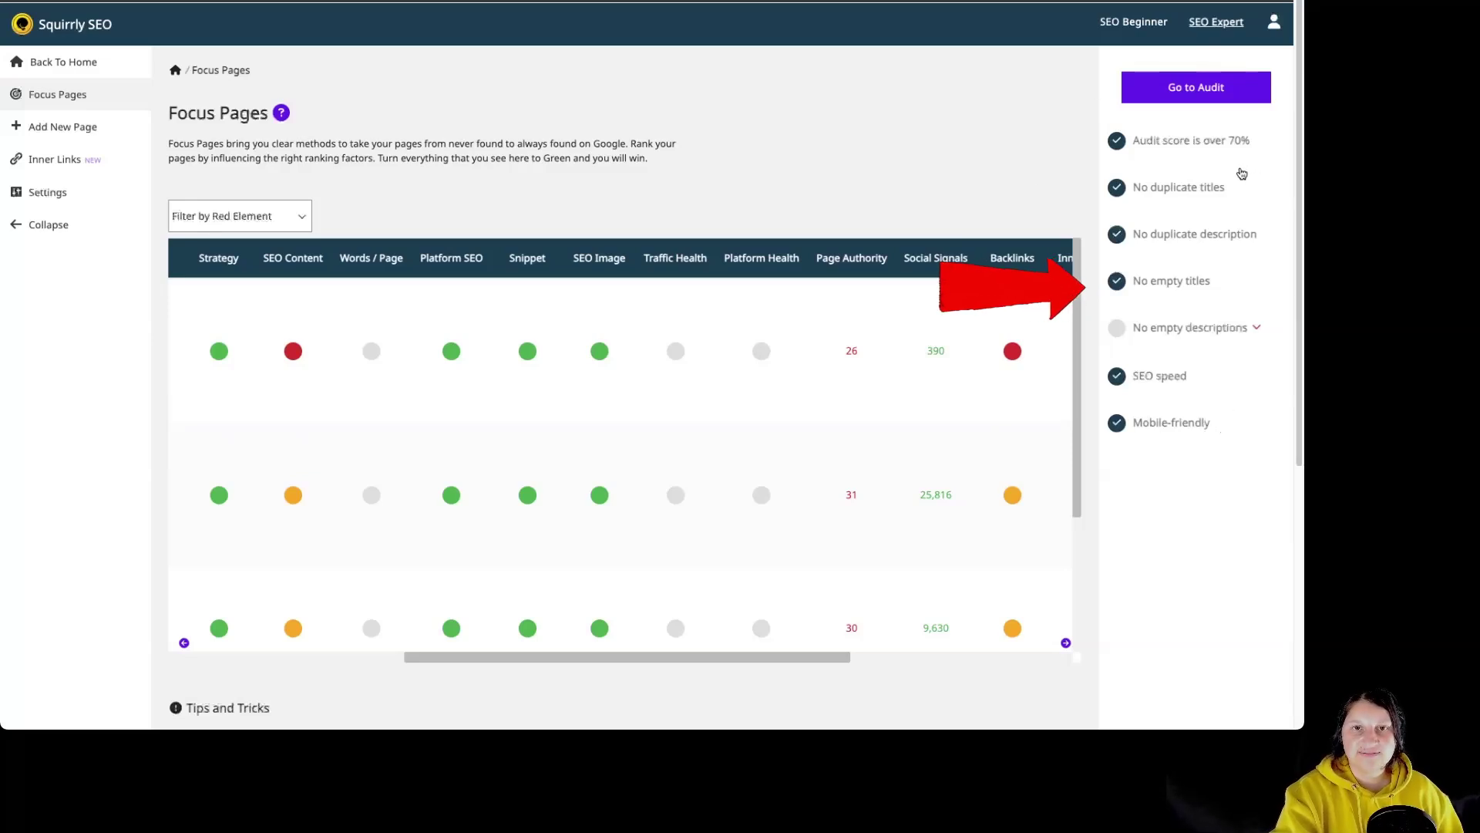
Open the details of the focus page "25 Easy Origami Christmas Ornaments Perfect For Your Tree" and show its Platform Health tasks
{"action": "left_click_drag", "start_coordinate": [785, 658], "coordinate": [353, 579]}
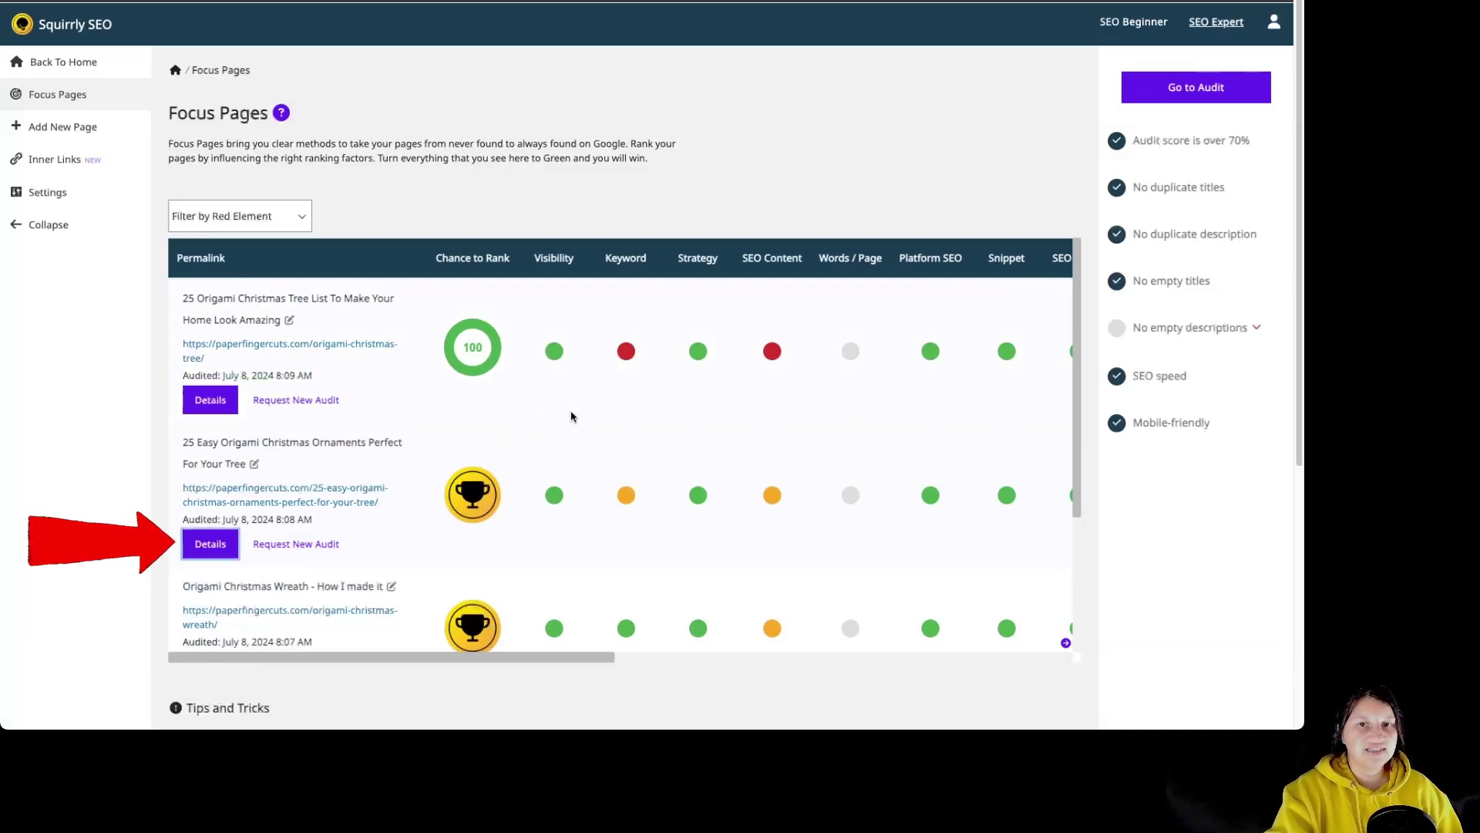
{"action": "left_click", "coordinate": [193, 548]}
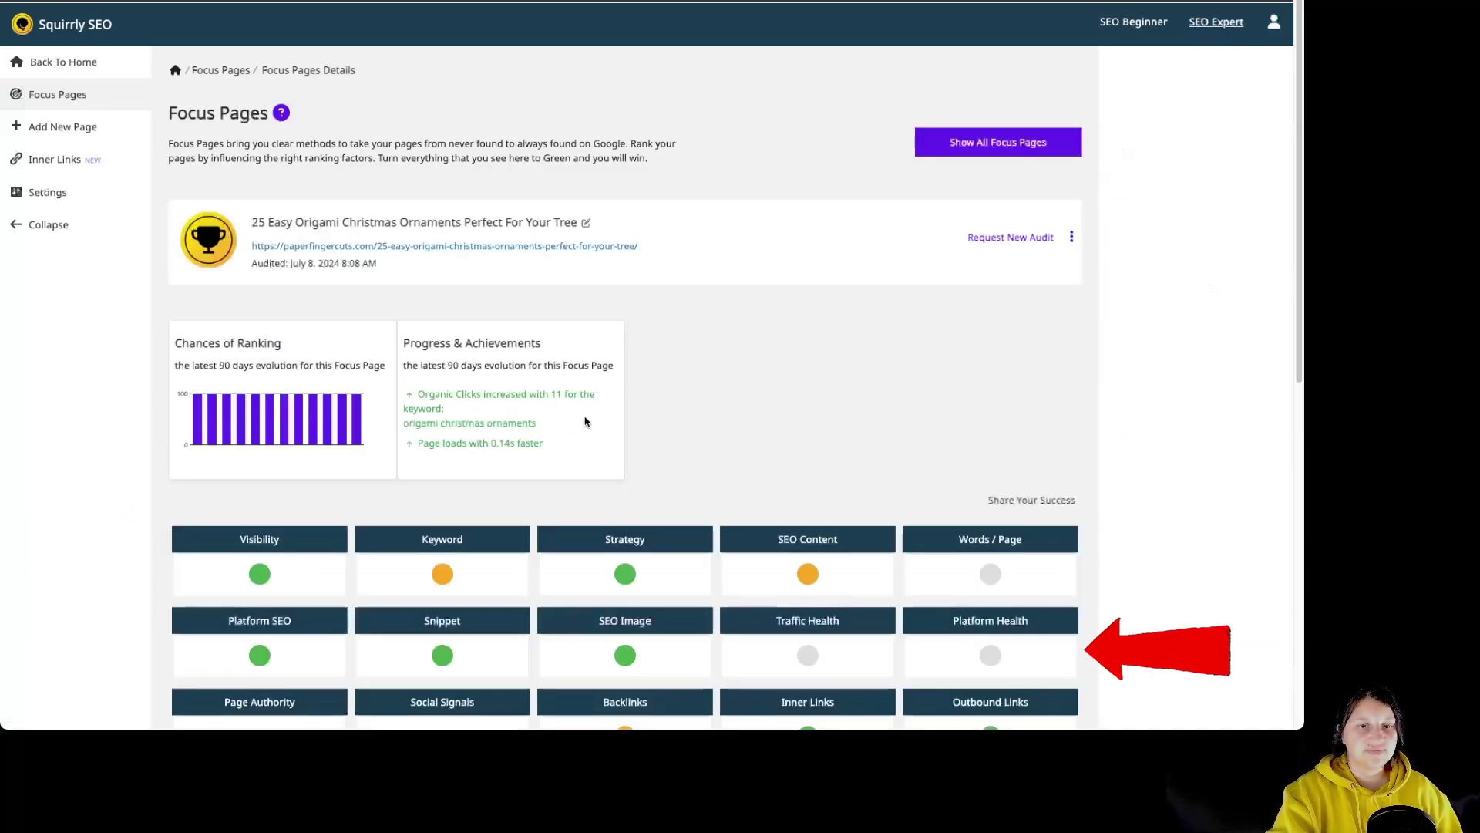
{"action": "mouse_move", "coordinate": [996, 660]}
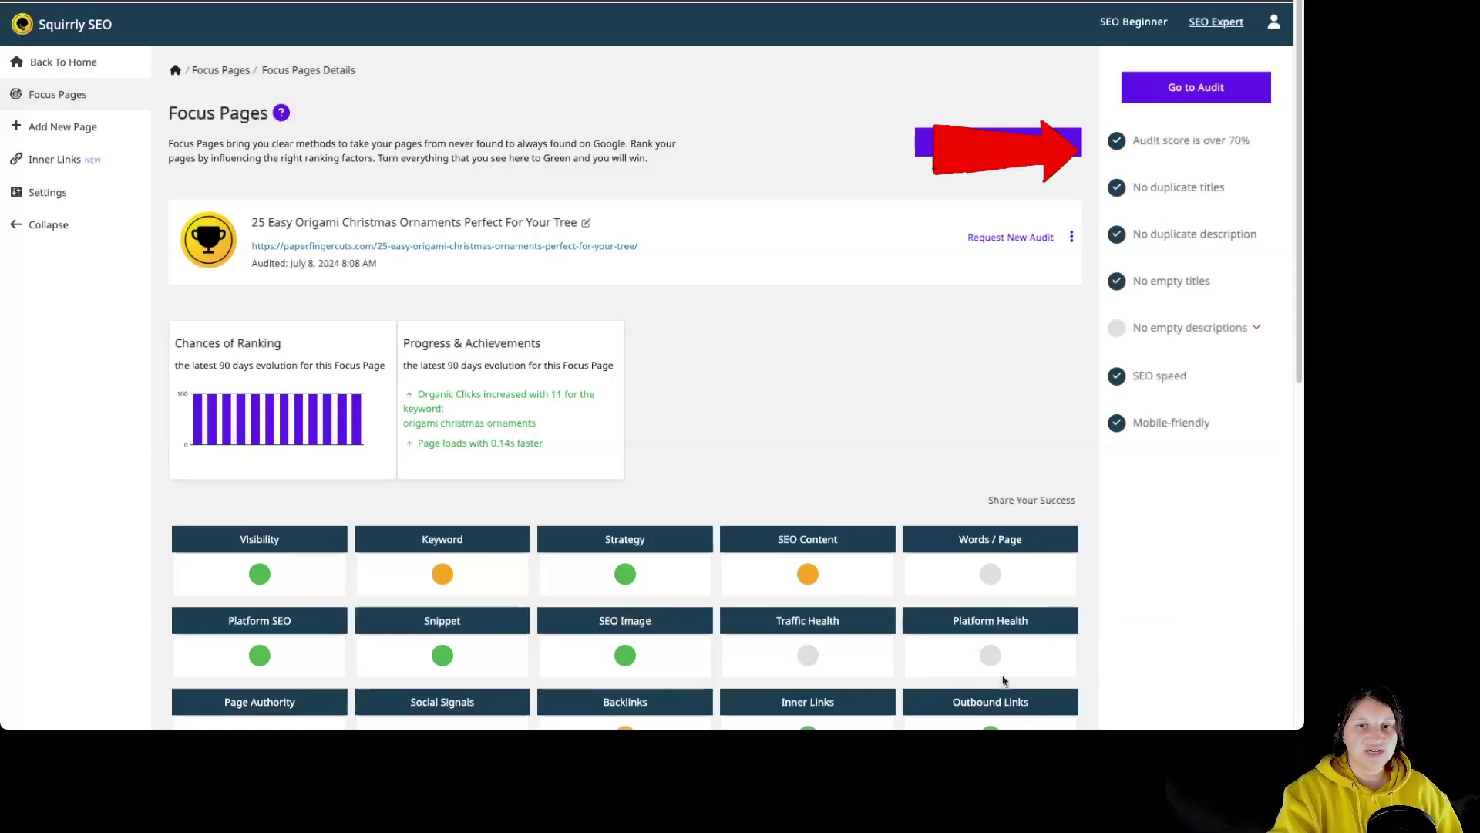
Read the Platform Health task details for the audit score over 70%, duplicate titles and duplicate descriptions, closing each one
{"action": "left_click", "coordinate": [1218, 147]}
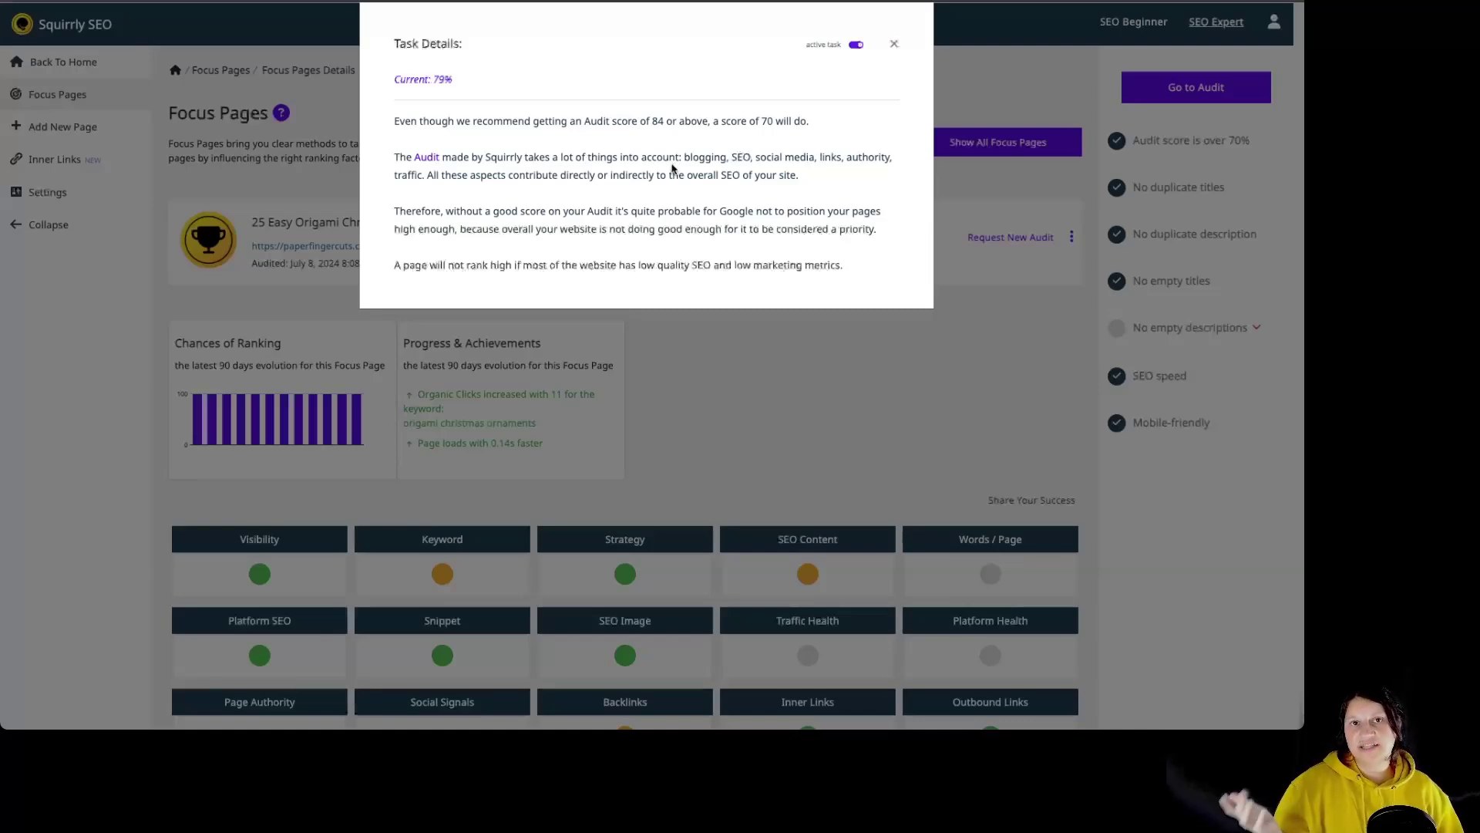
{"action": "left_click", "coordinate": [894, 44]}
{"action": "left_click", "coordinate": [1207, 199]}
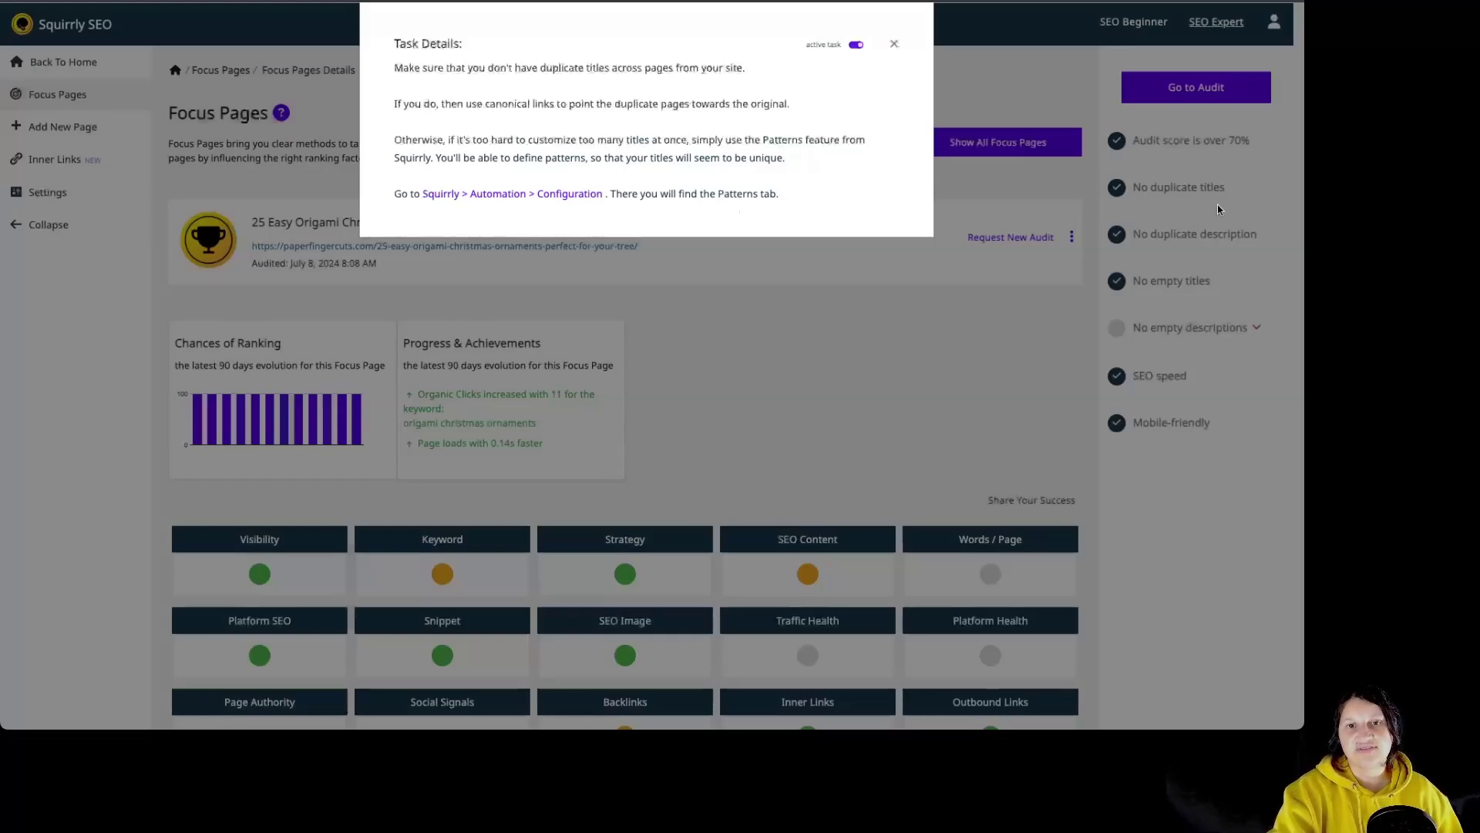
{"action": "left_click", "coordinate": [1218, 205]}
{"action": "left_click", "coordinate": [1211, 231]}
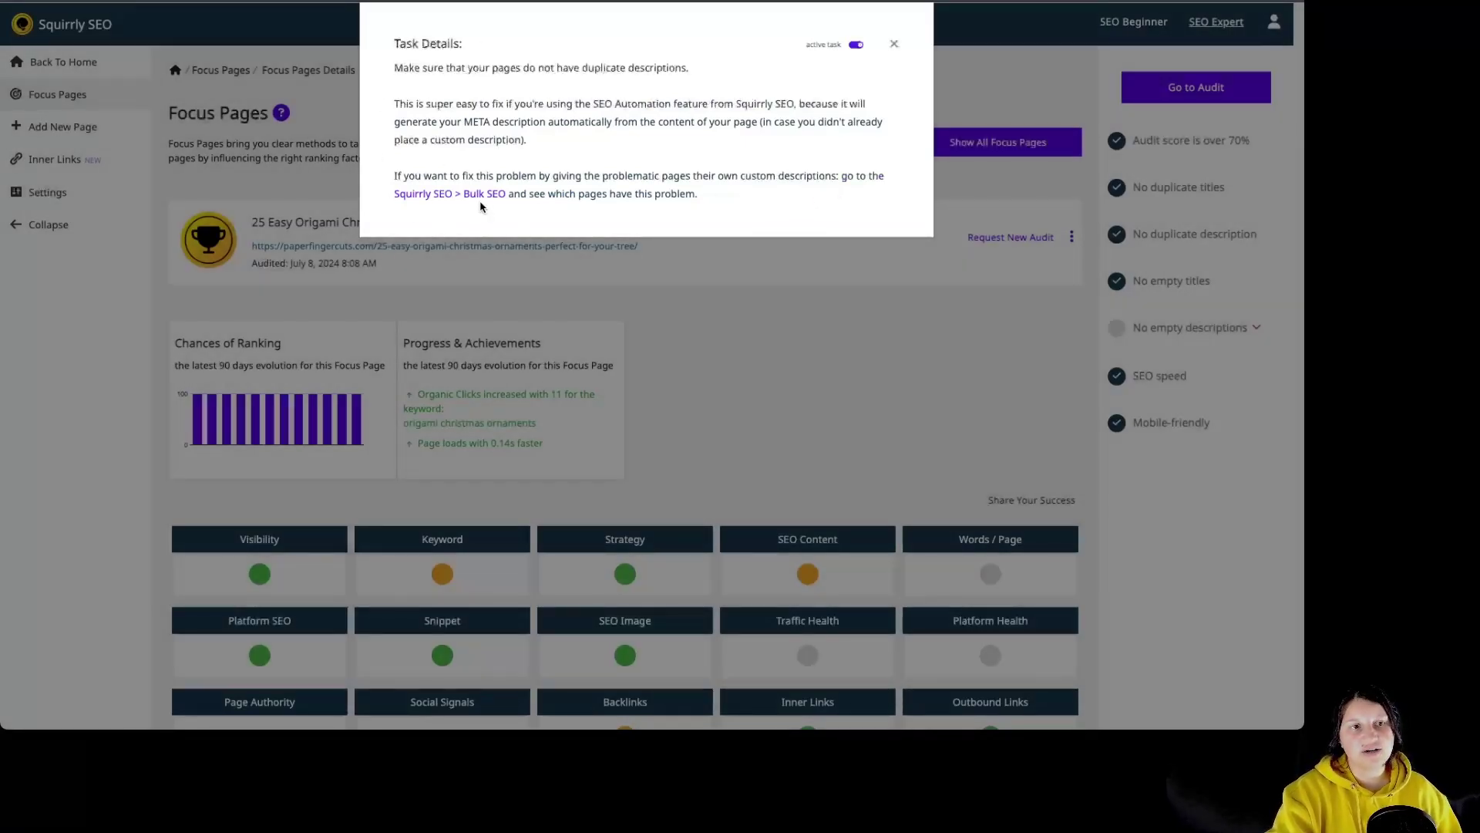
{"action": "left_click", "coordinate": [1164, 324]}
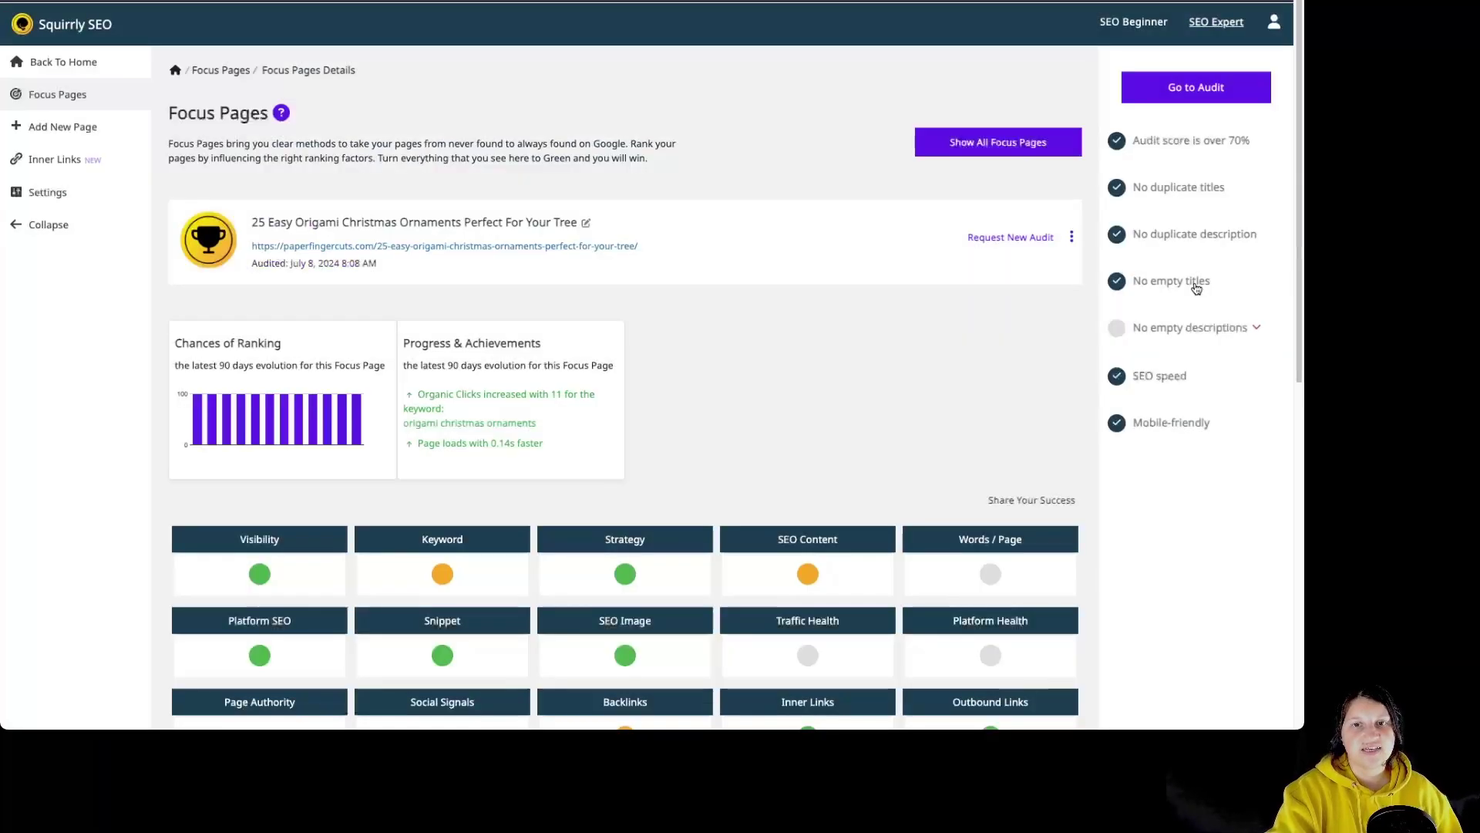
Read the Platform Health task details for "No empty titles" and "No empty descriptions", closing each one
{"action": "left_click", "coordinate": [1197, 288]}
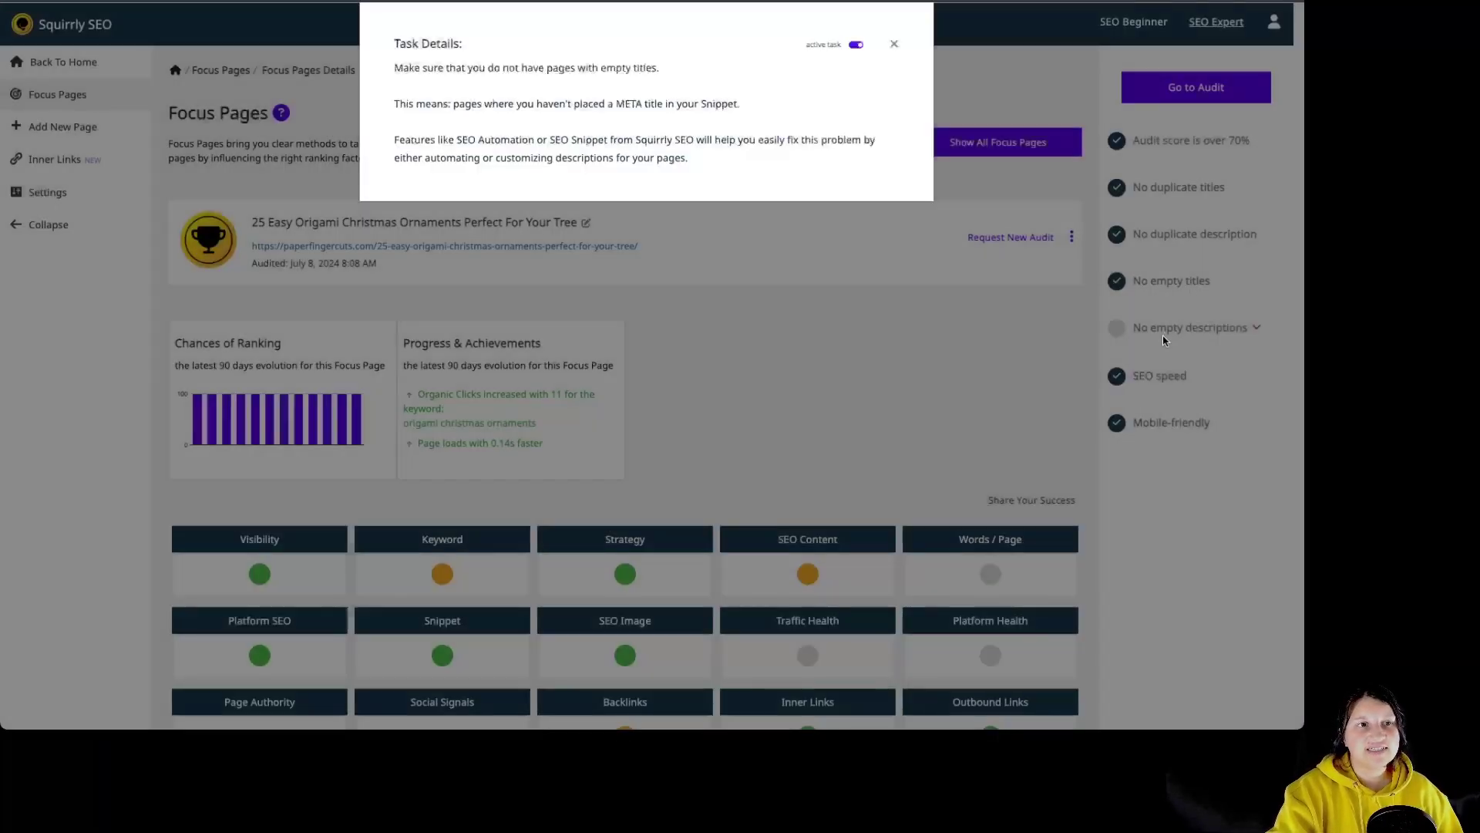
{"action": "left_click", "coordinate": [1163, 337]}
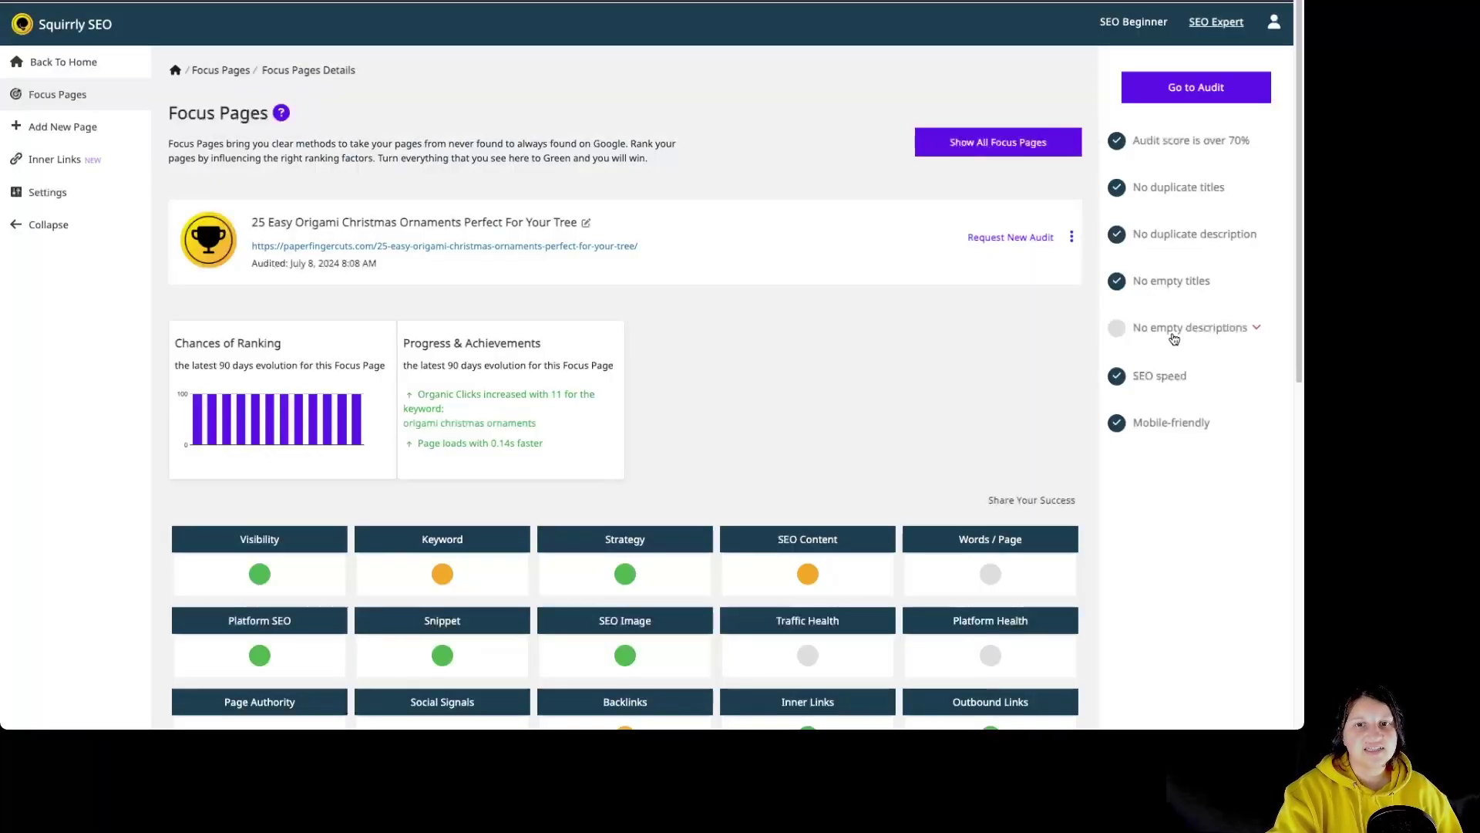
{"action": "left_click", "coordinate": [1172, 336]}
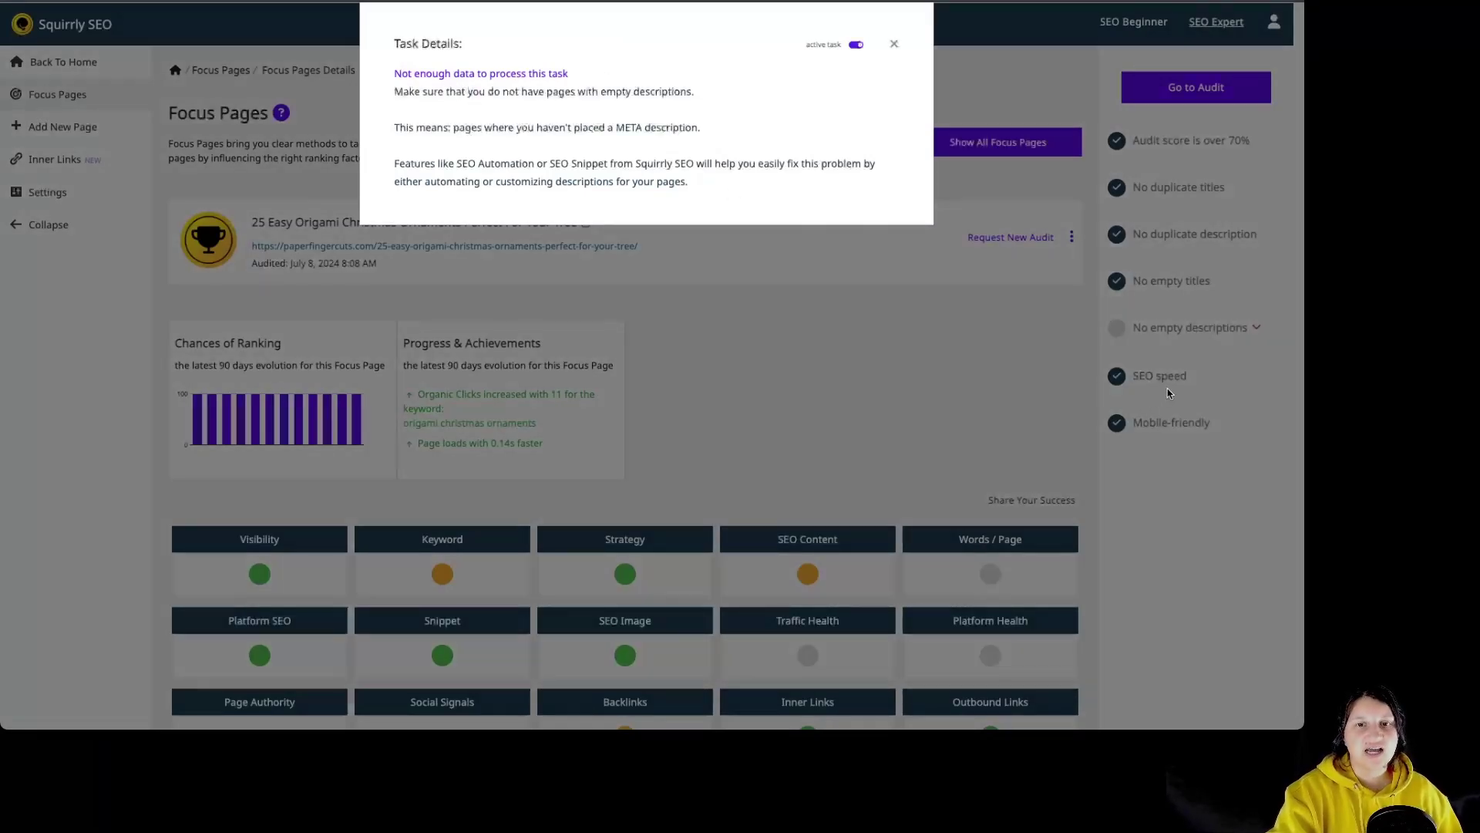
{"action": "left_click", "coordinate": [1043, 324]}
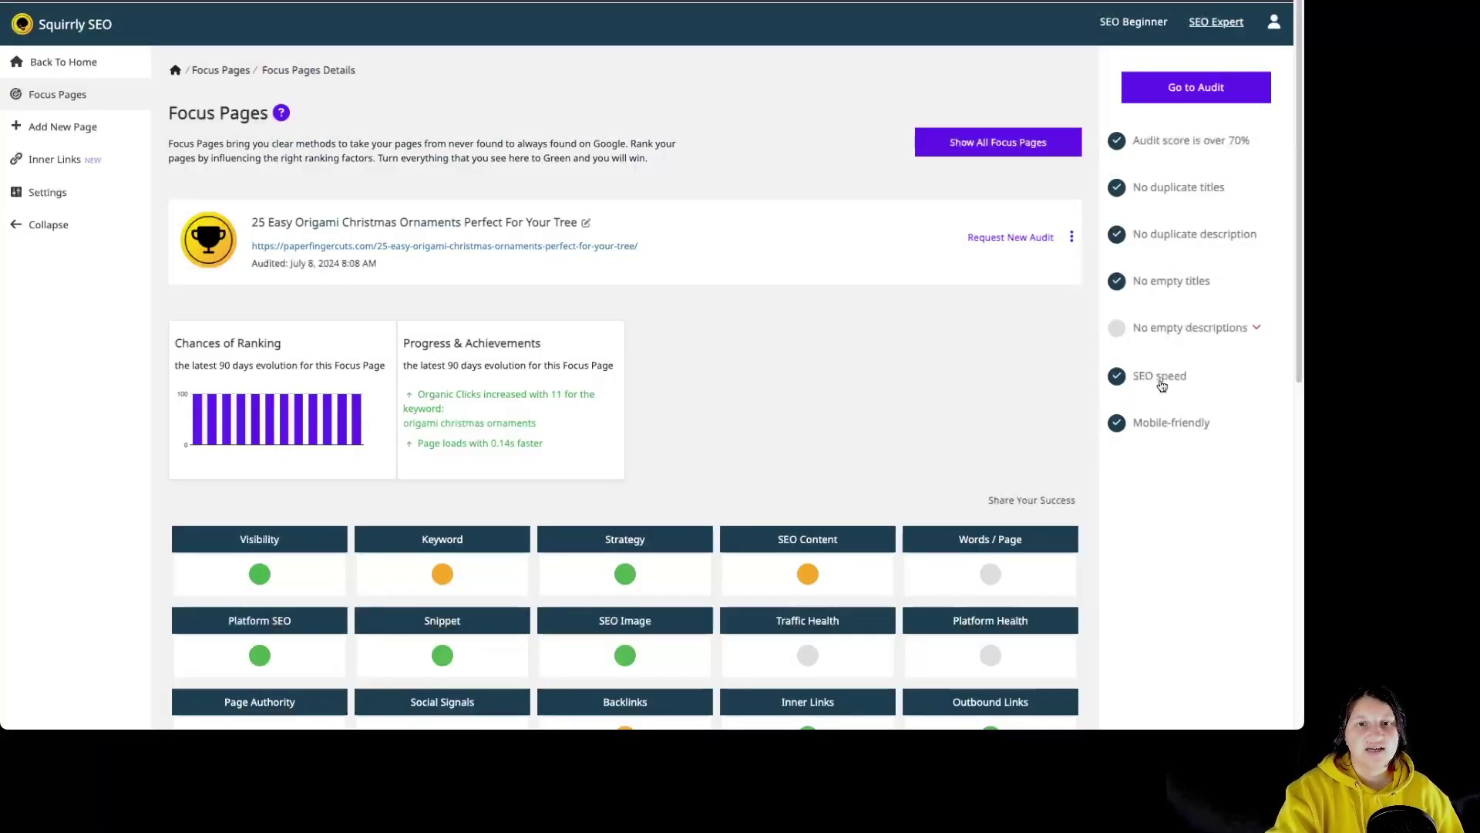
Read the Platform Health task details for "SEO speed" and "Mobile-friendly", closing each one
{"action": "left_click", "coordinate": [1159, 381]}
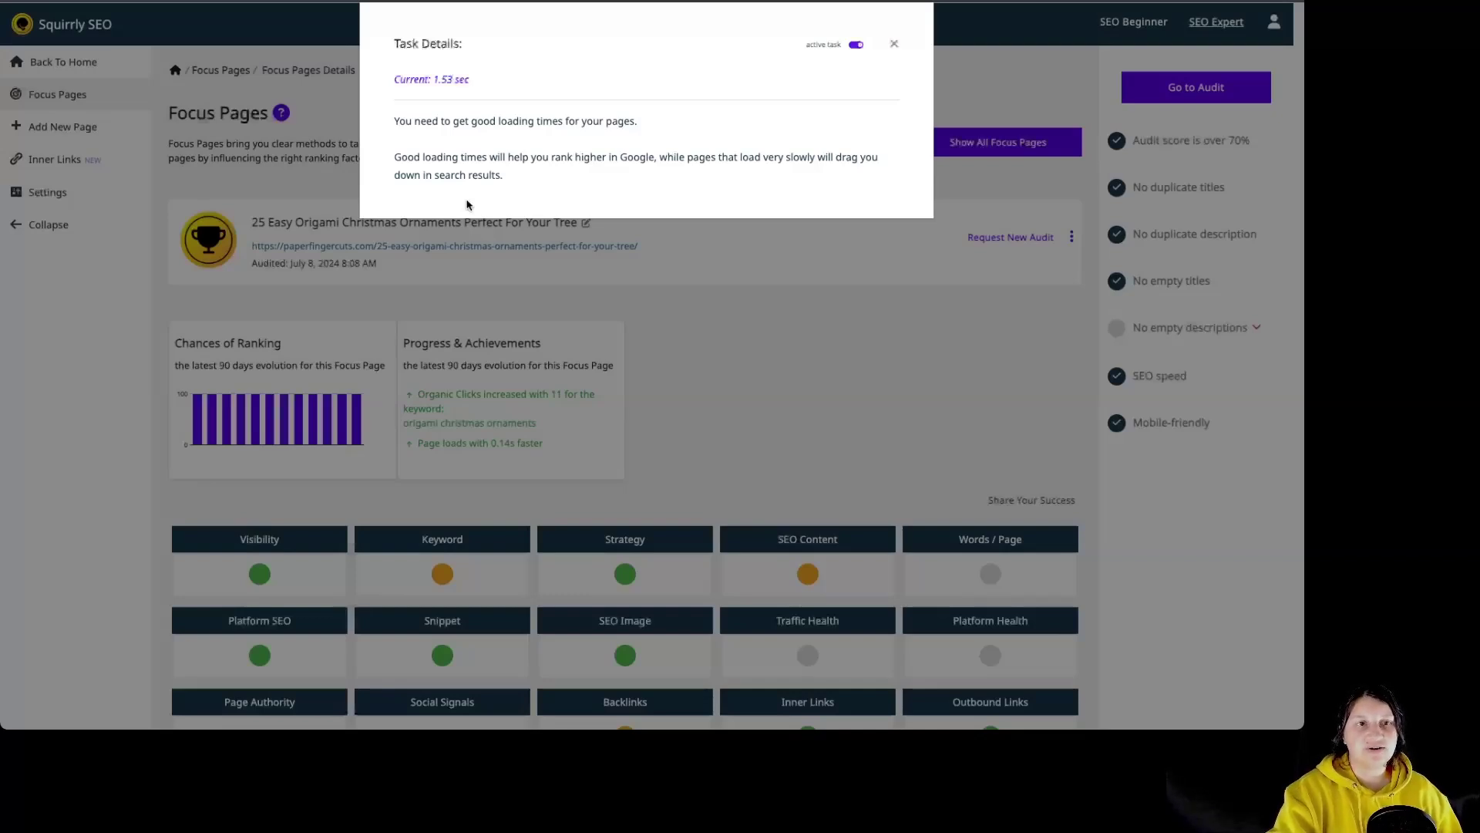
{"action": "left_click", "coordinate": [1153, 427]}
{"action": "left_click", "coordinate": [1164, 428]}
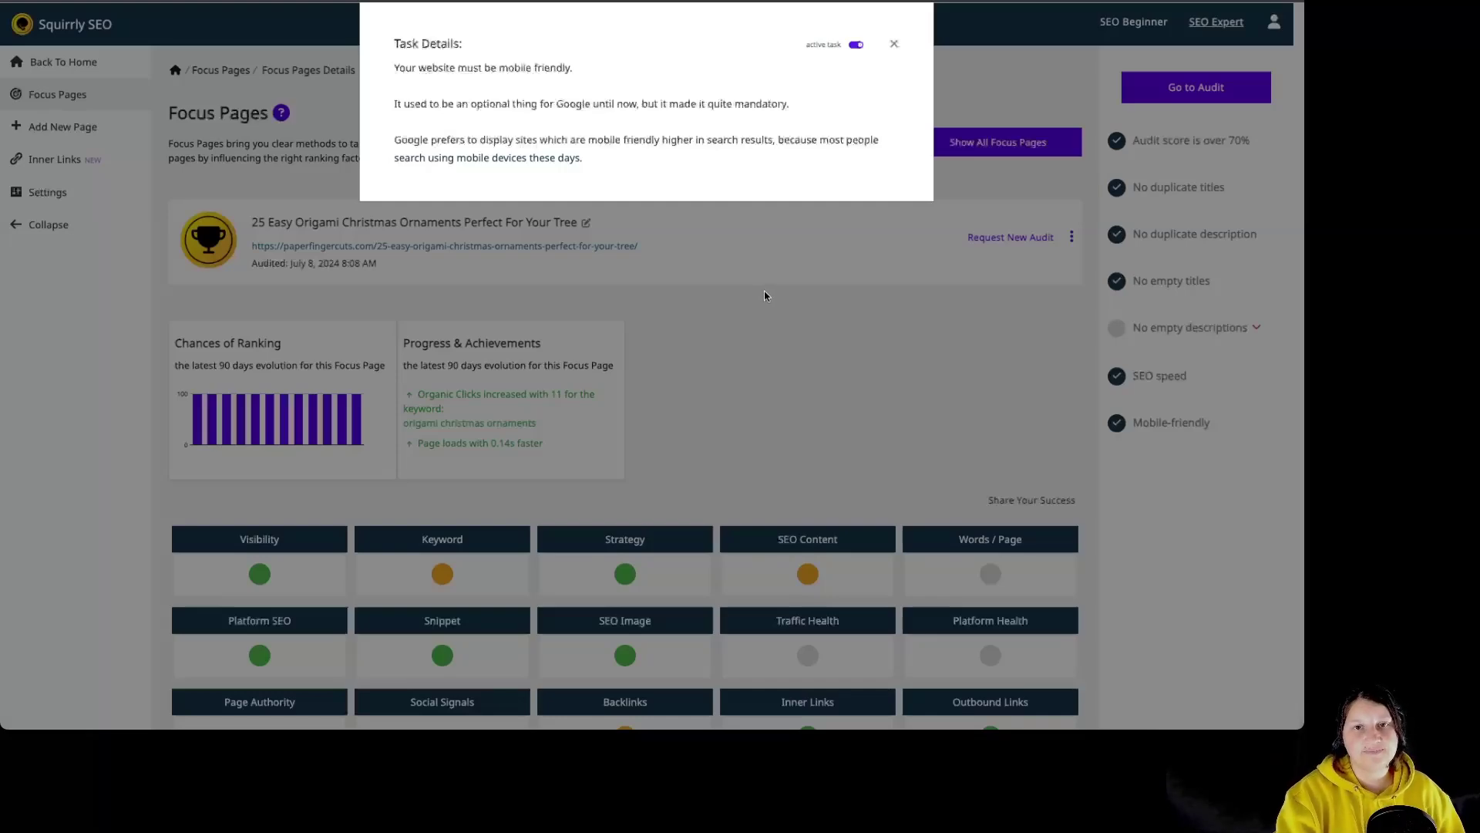
{"action": "left_click", "coordinate": [765, 295]}
Go to Bulk SEO from the link inside the "No duplicate description" task details
{"action": "left_click", "coordinate": [1181, 287]}
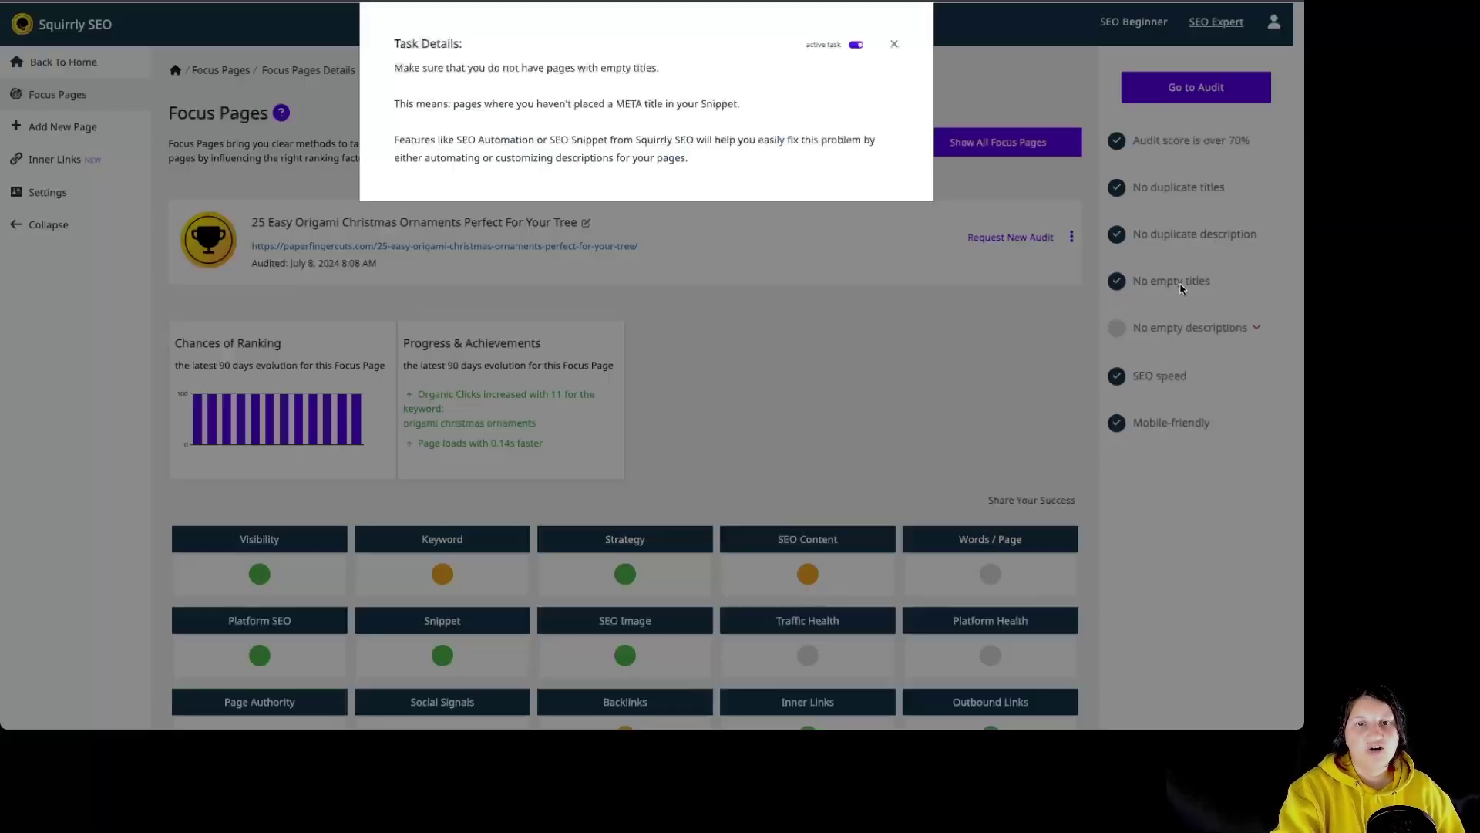
{"action": "double_click", "coordinate": [1191, 236]}
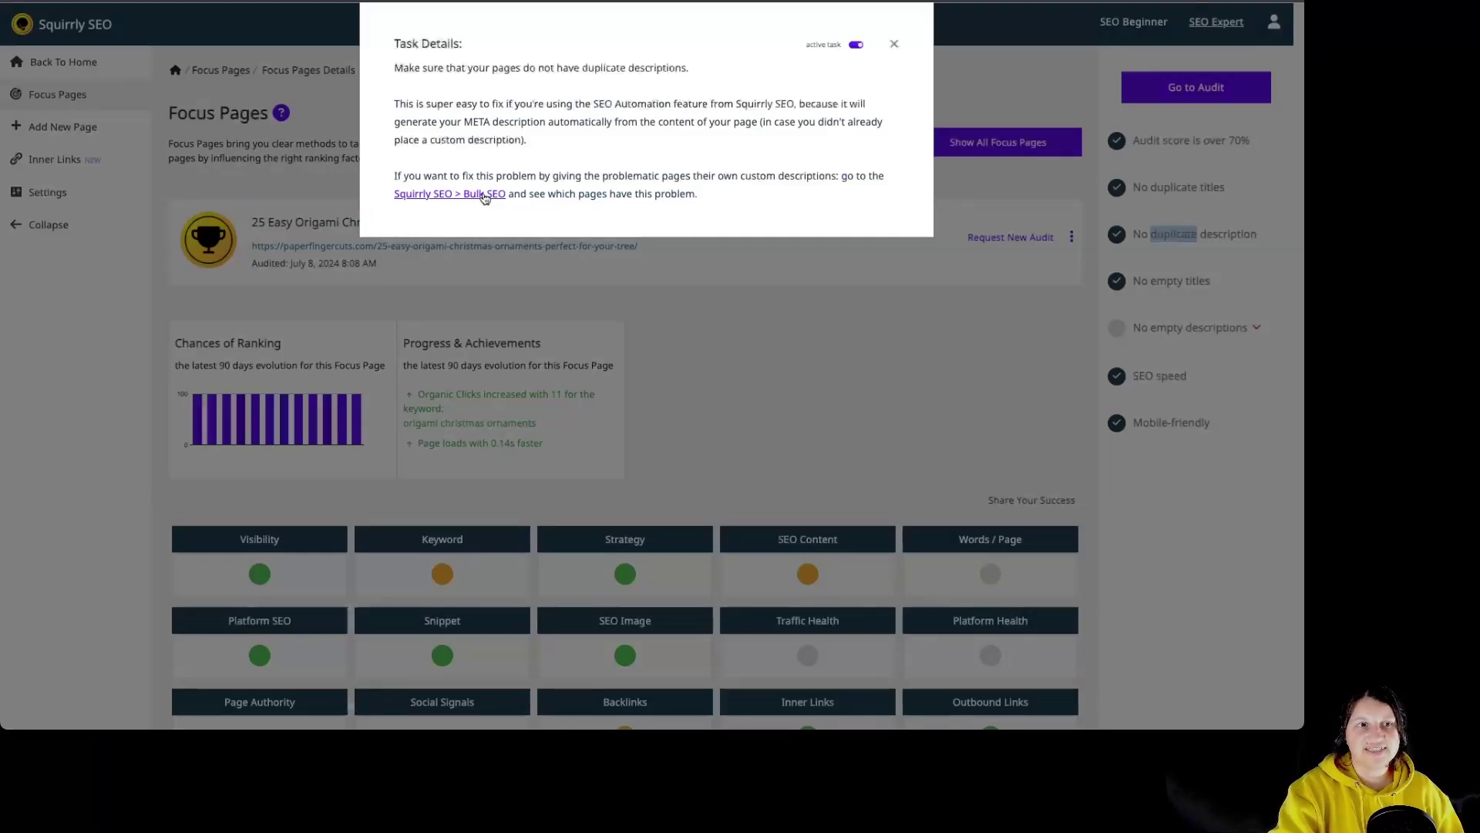
{"action": "left_click", "coordinate": [485, 196]}
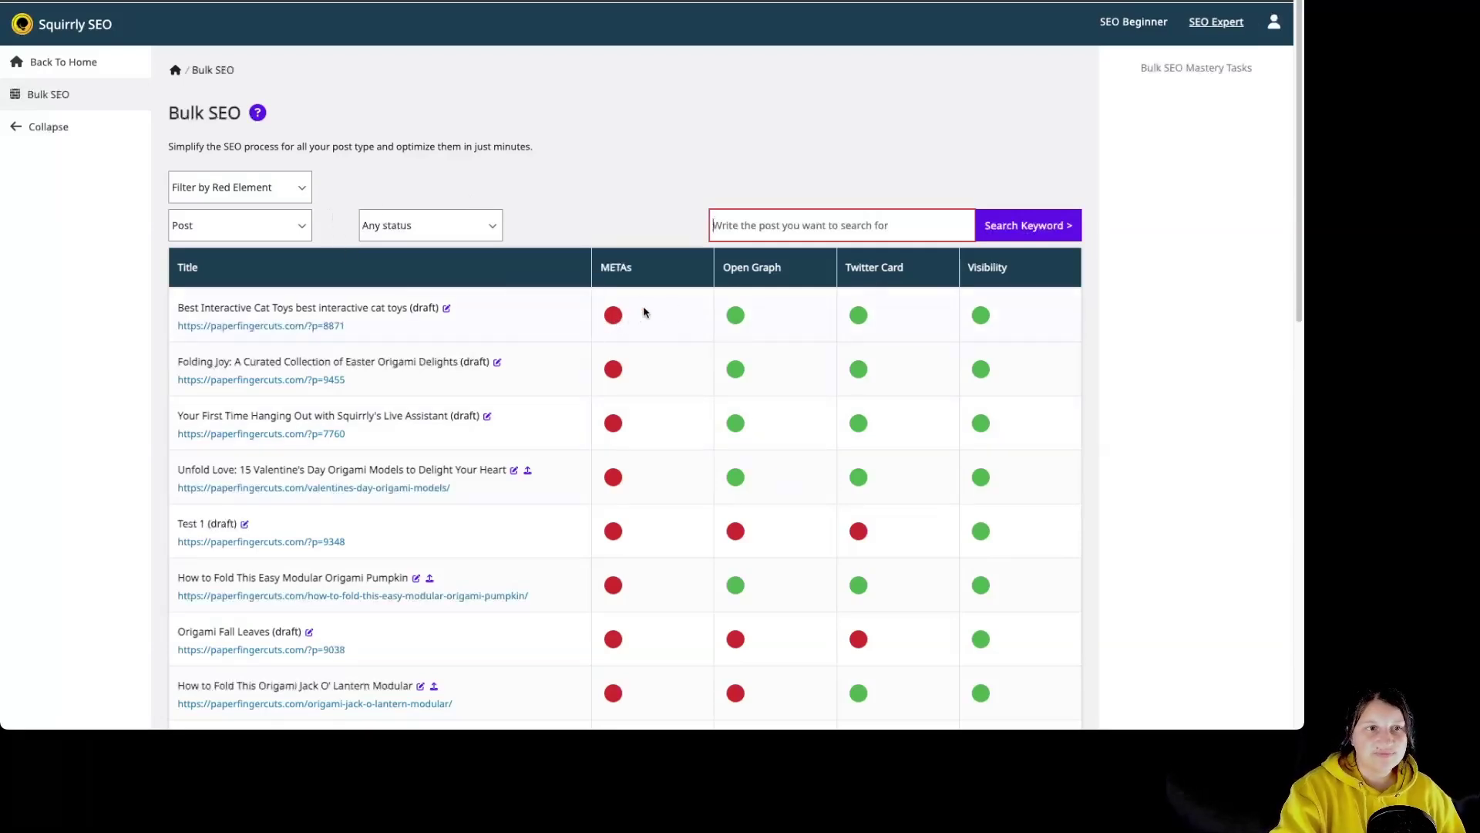
Filter the Bulk SEO list of posts by the red element METAs and the status Publish
{"action": "left_click", "coordinate": [250, 192]}
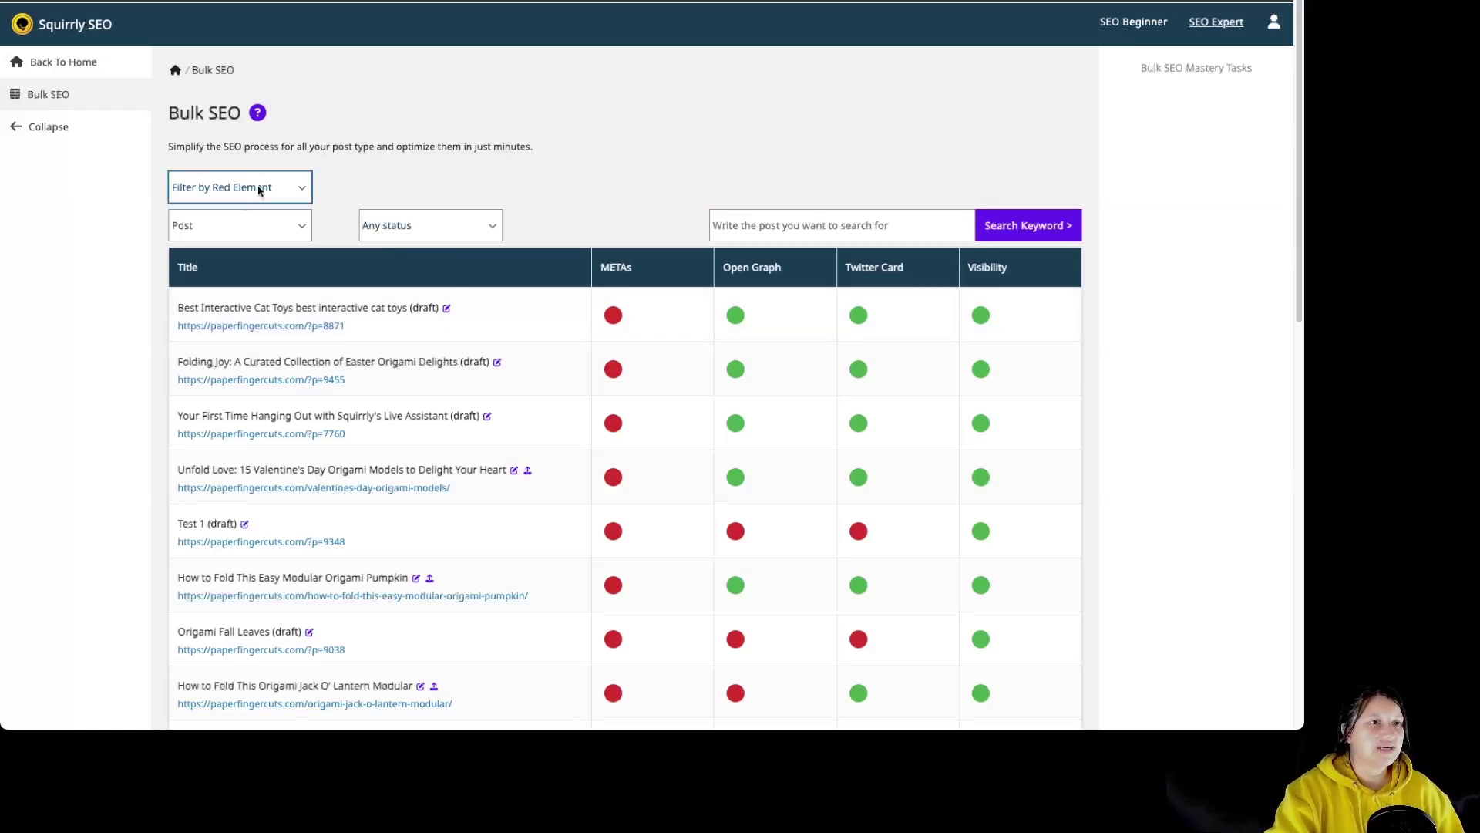
{"action": "left_click", "coordinate": [263, 207]}
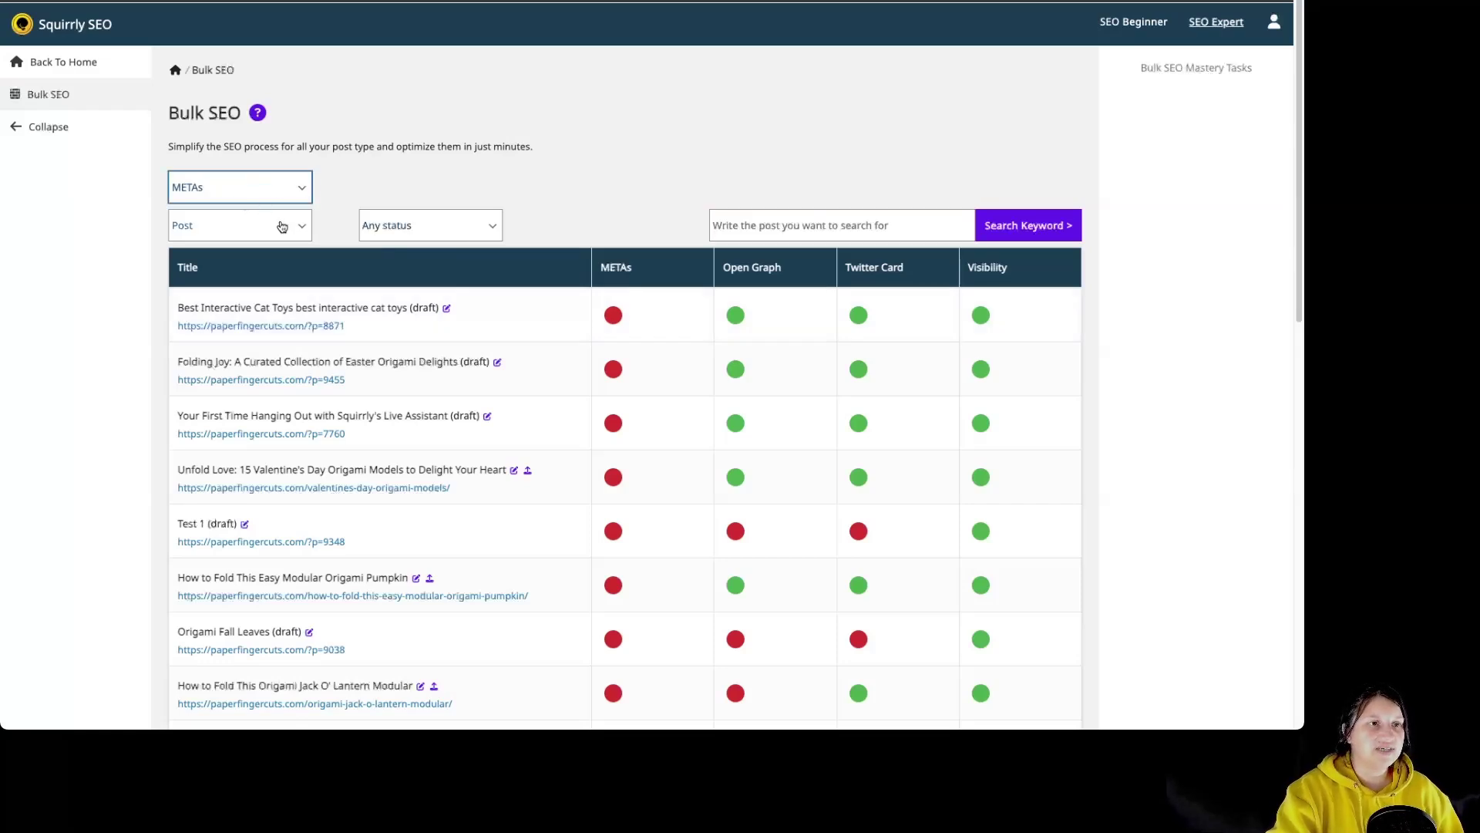
{"action": "left_click", "coordinate": [286, 225]}
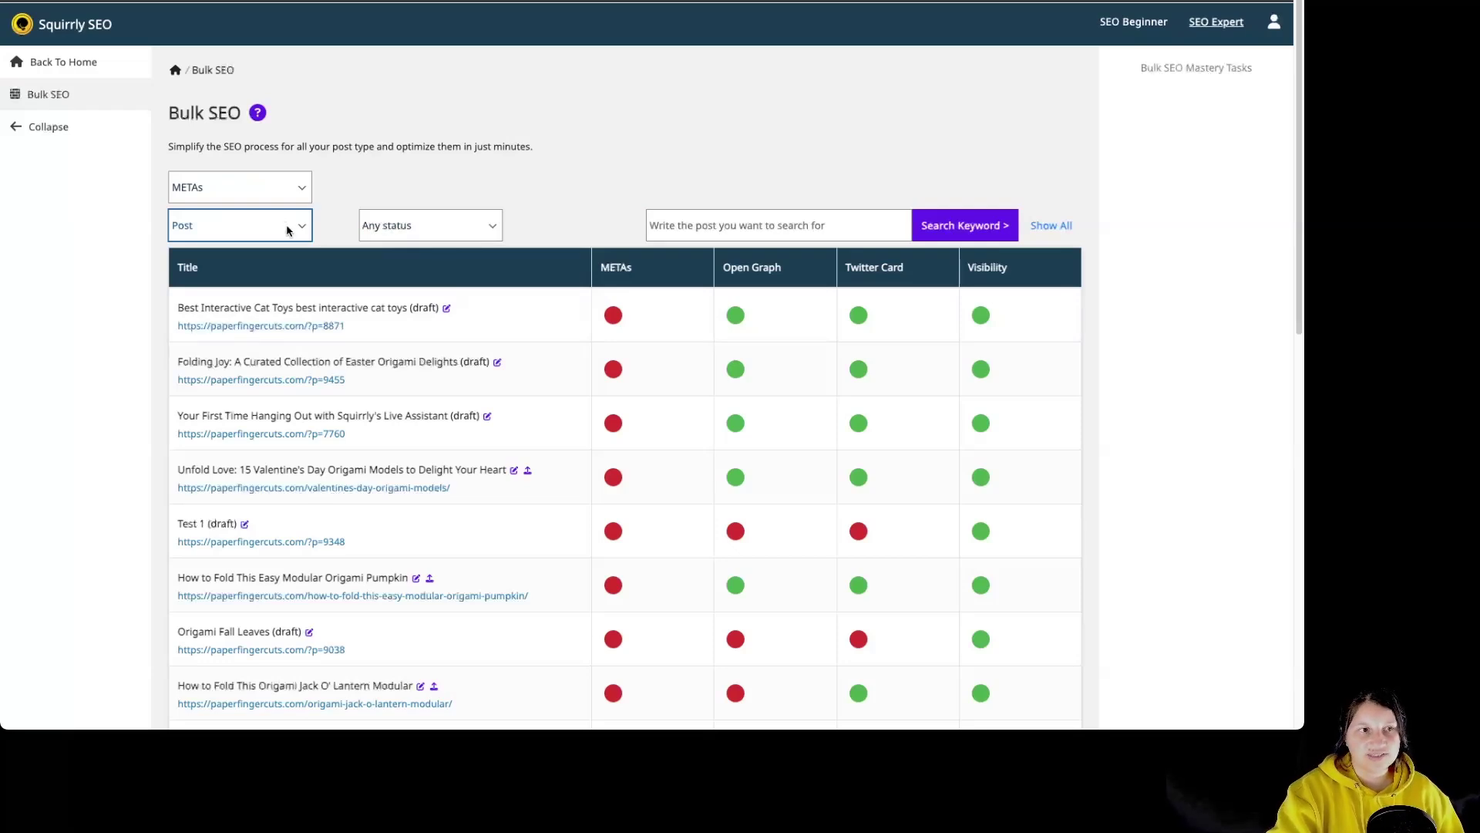
{"action": "left_click", "coordinate": [448, 229]}
{"action": "left_click", "coordinate": [441, 254]}
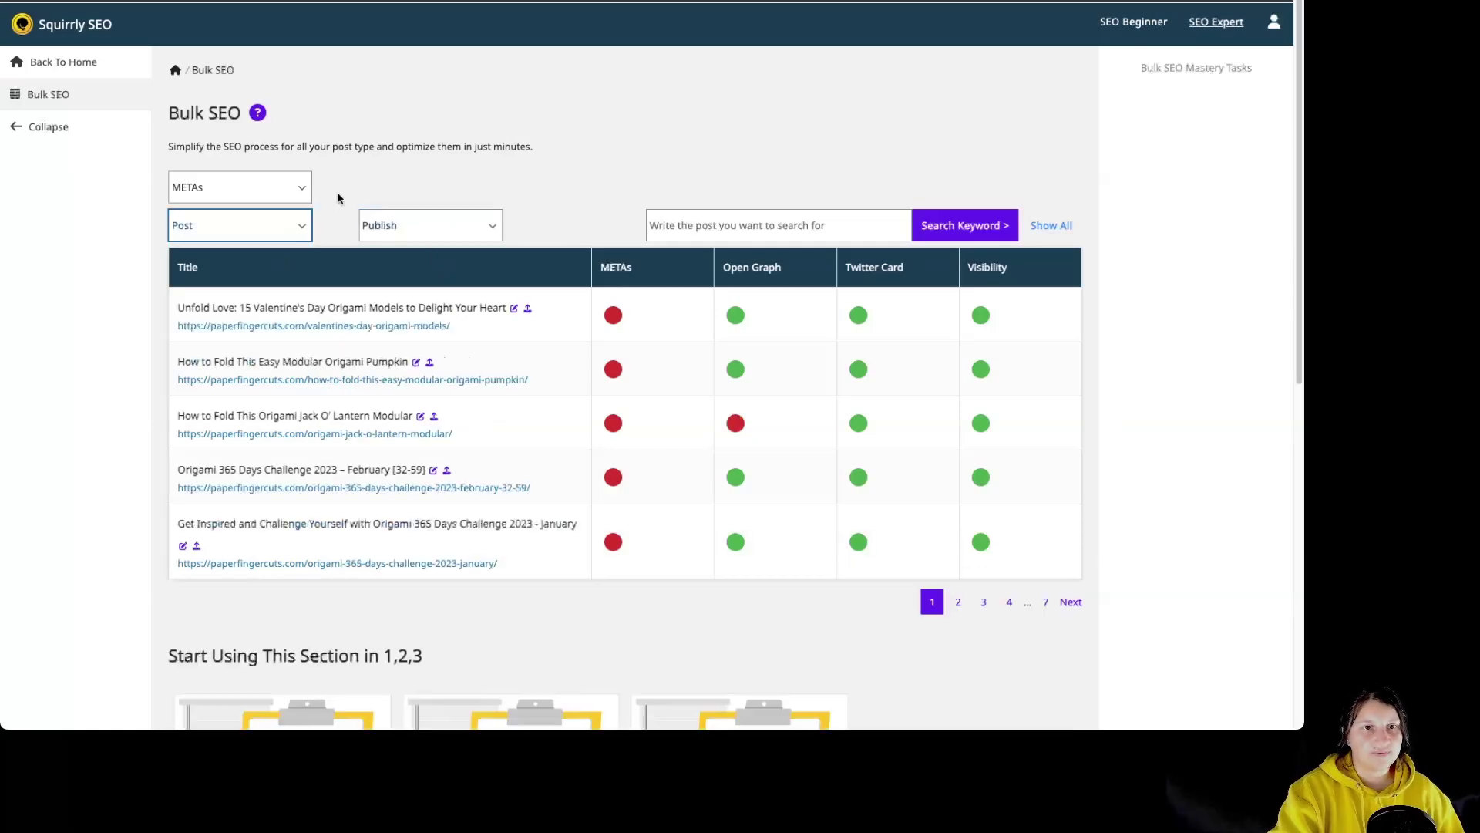
Check the METAs of the Valentine's Day origami post, and close the duplicate description task details back in Focus Pages
{"action": "left_click", "coordinate": [612, 315]}
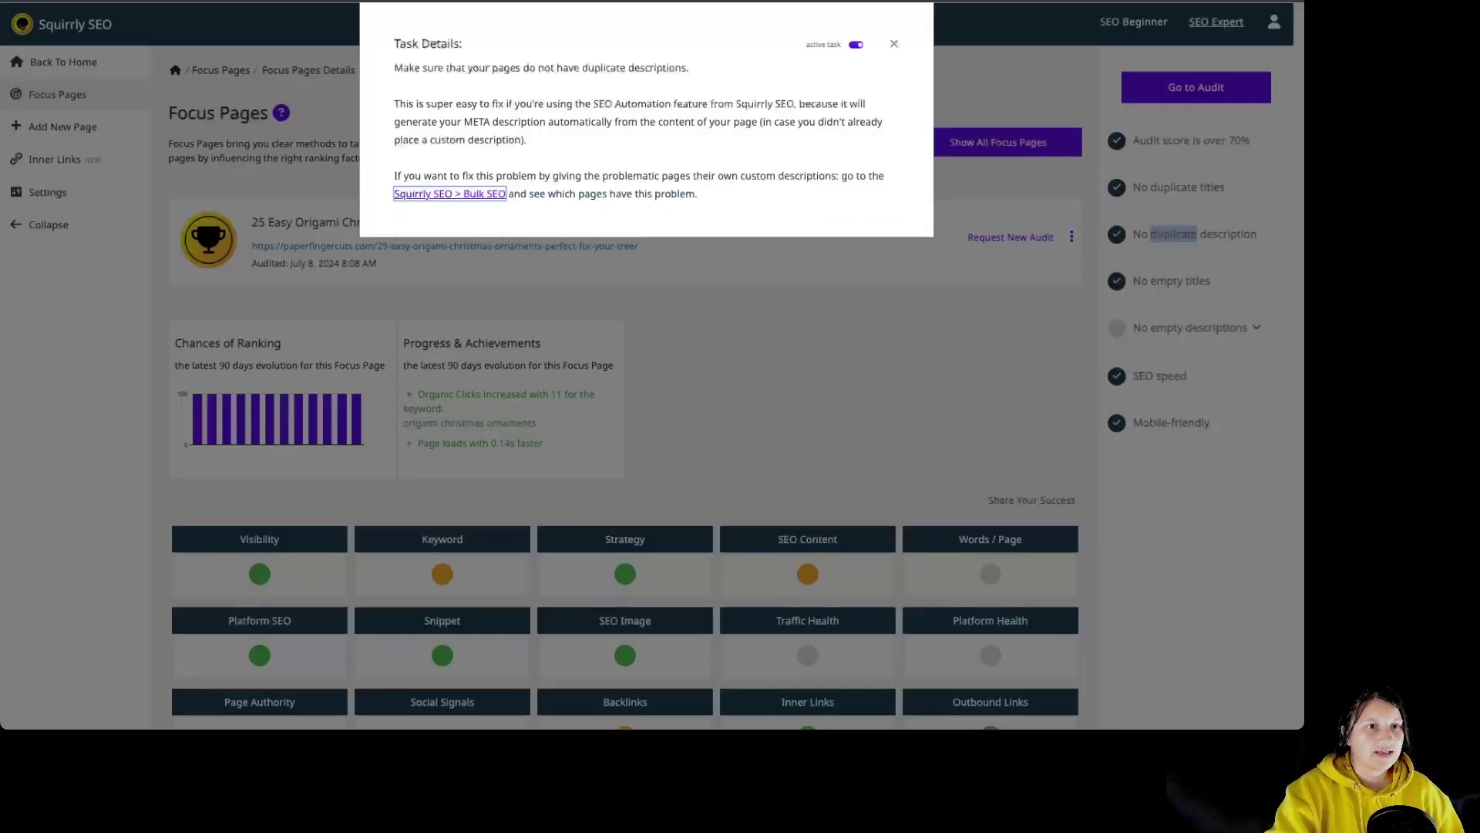
{"action": "left_click", "coordinate": [938, 350]}
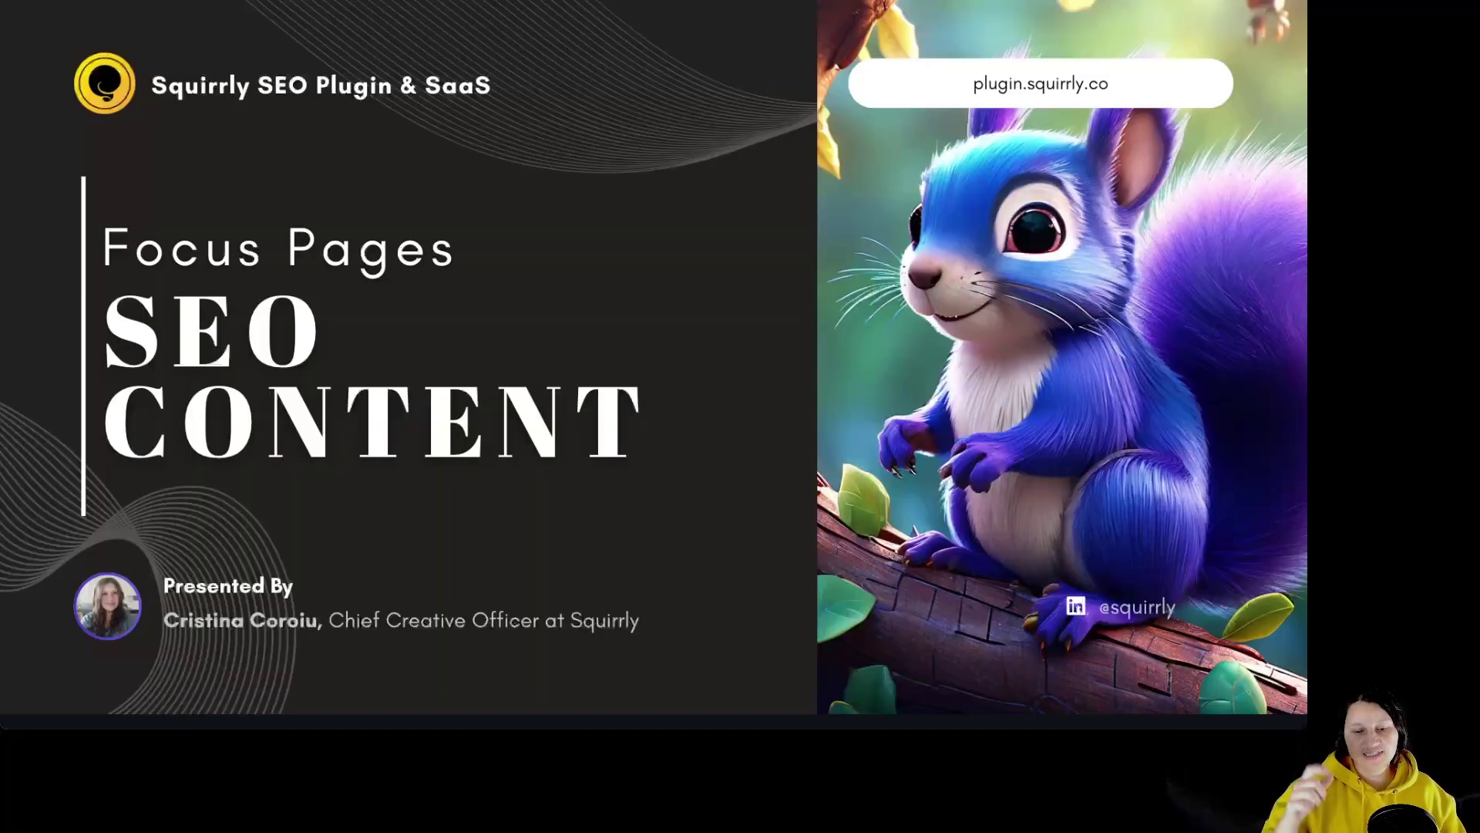
{"action": "key", "text": "Right"}
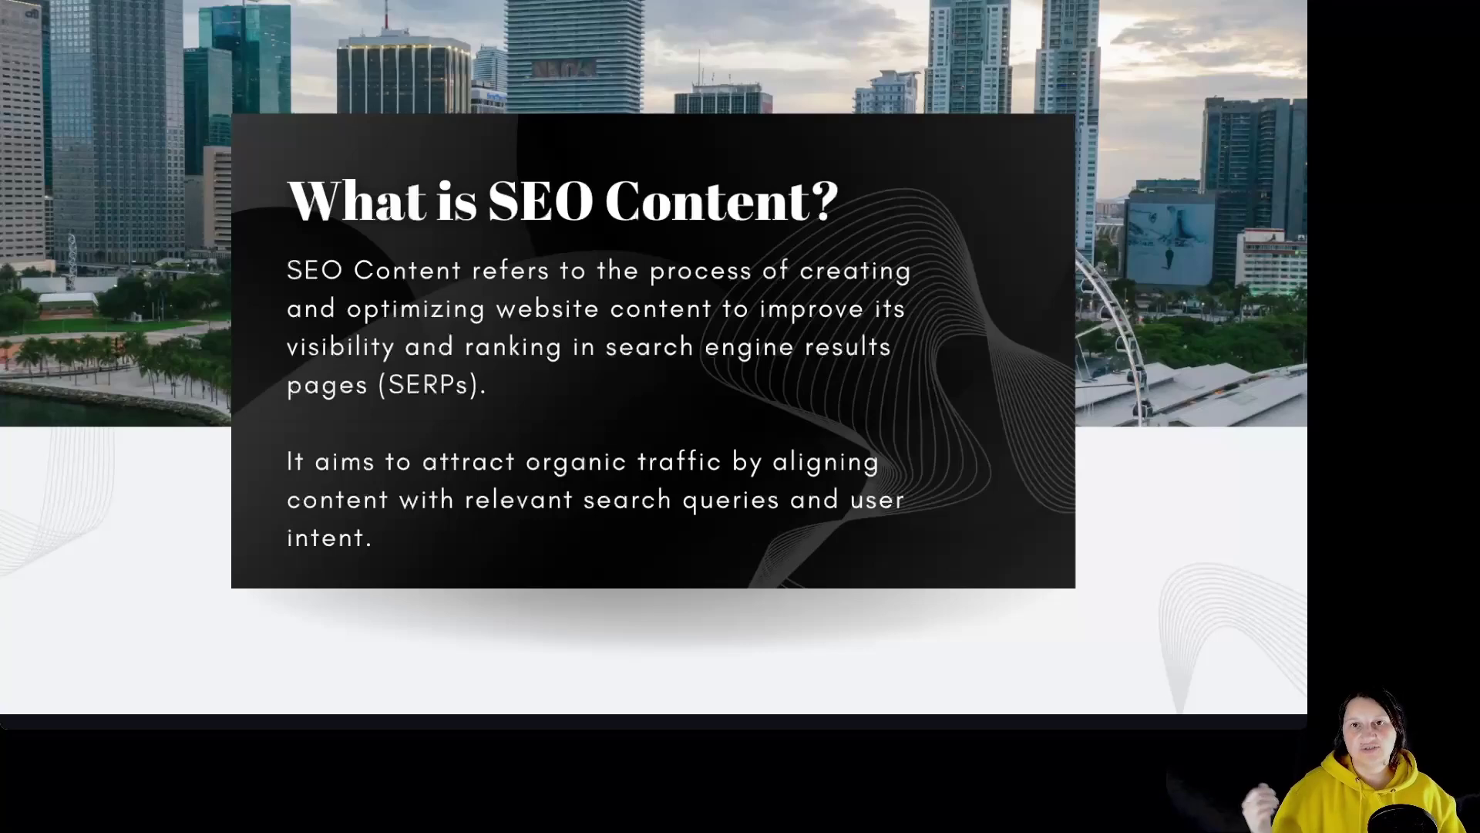
{"action": "key", "text": "Right"}
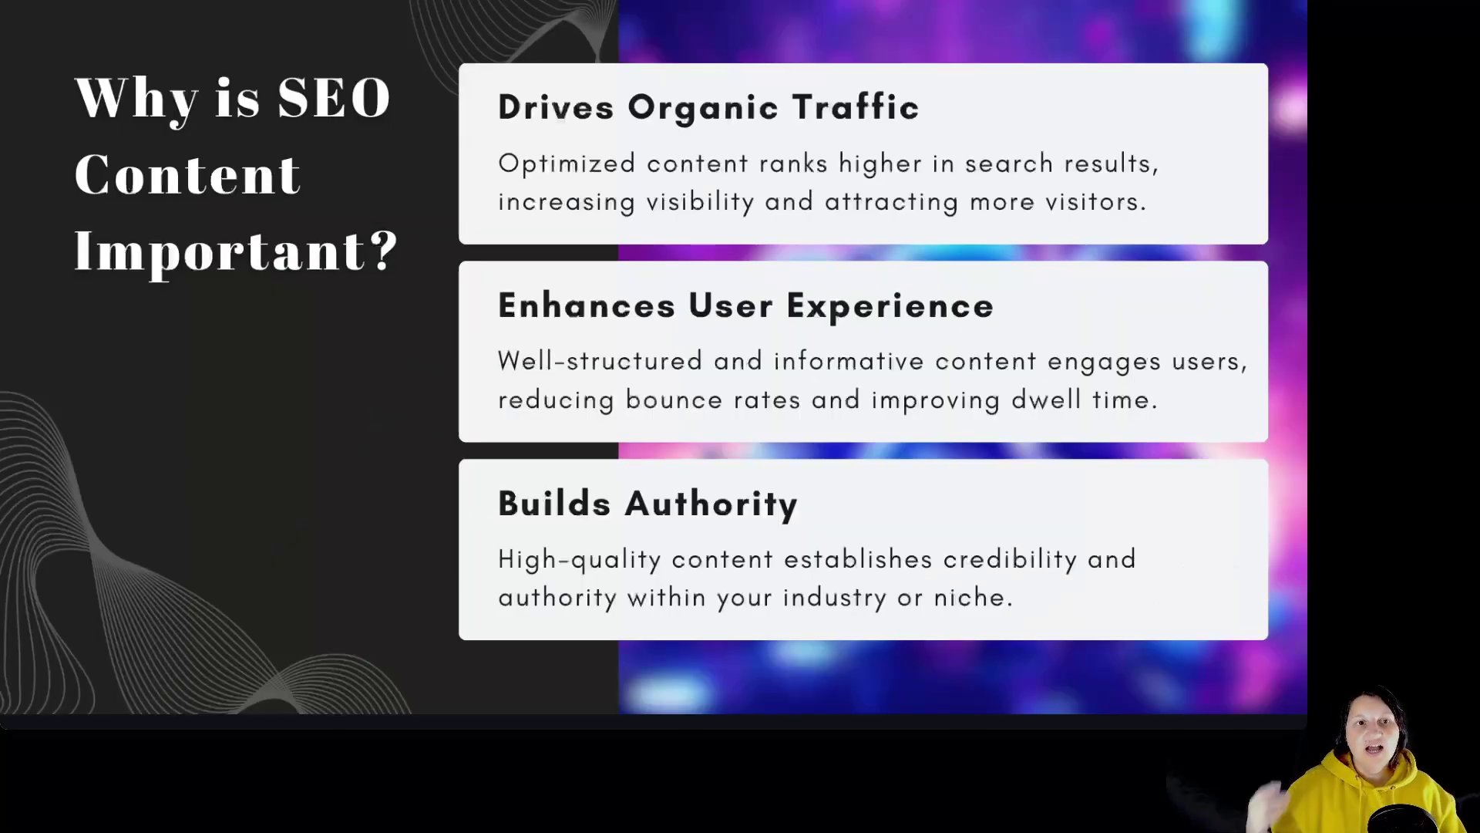
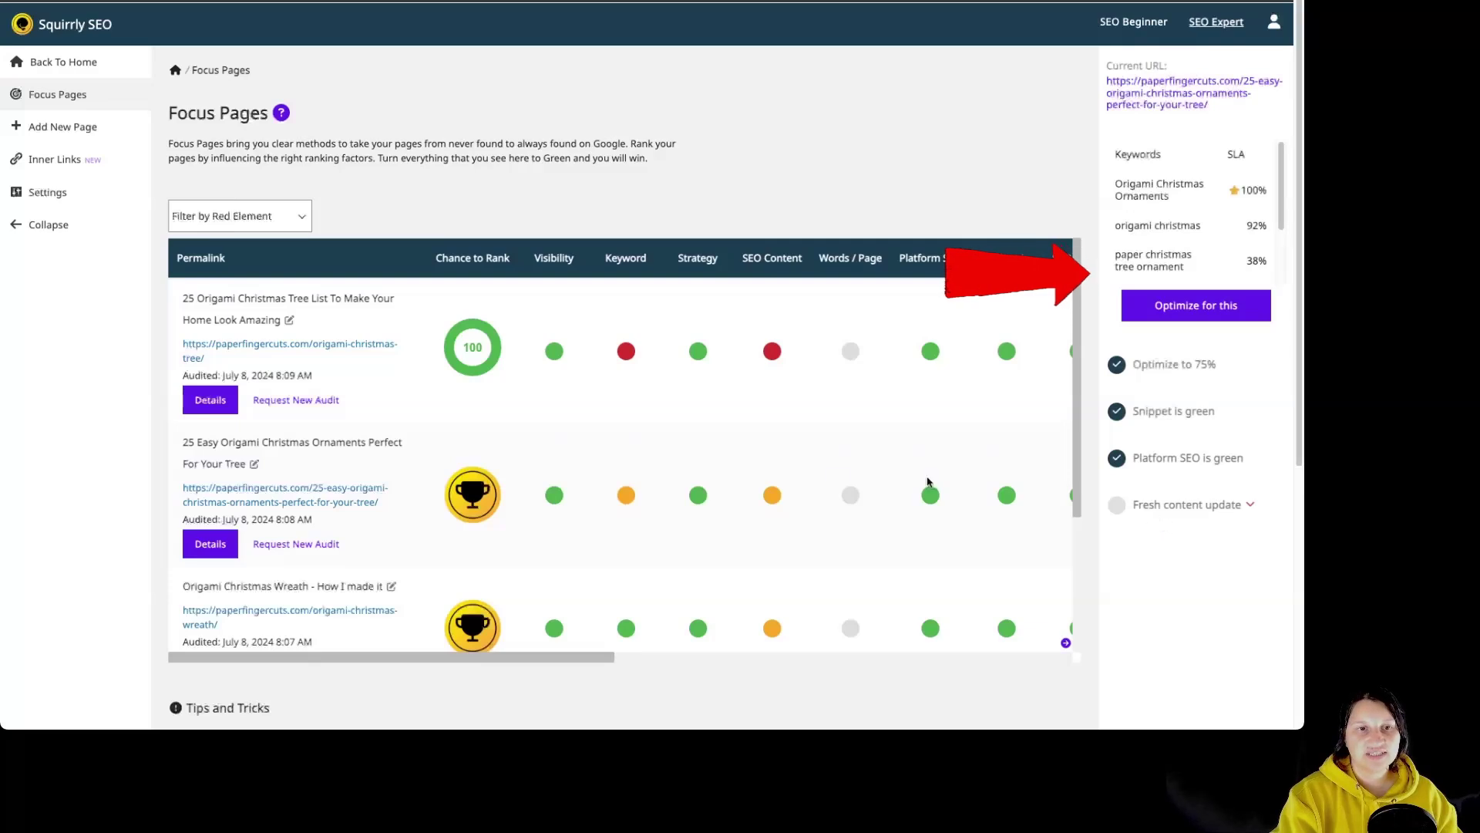
Open the Origami Christmas Ornaments focus page's details and view its main keyword selection, closing it without a change
{"action": "left_click", "coordinate": [210, 543]}
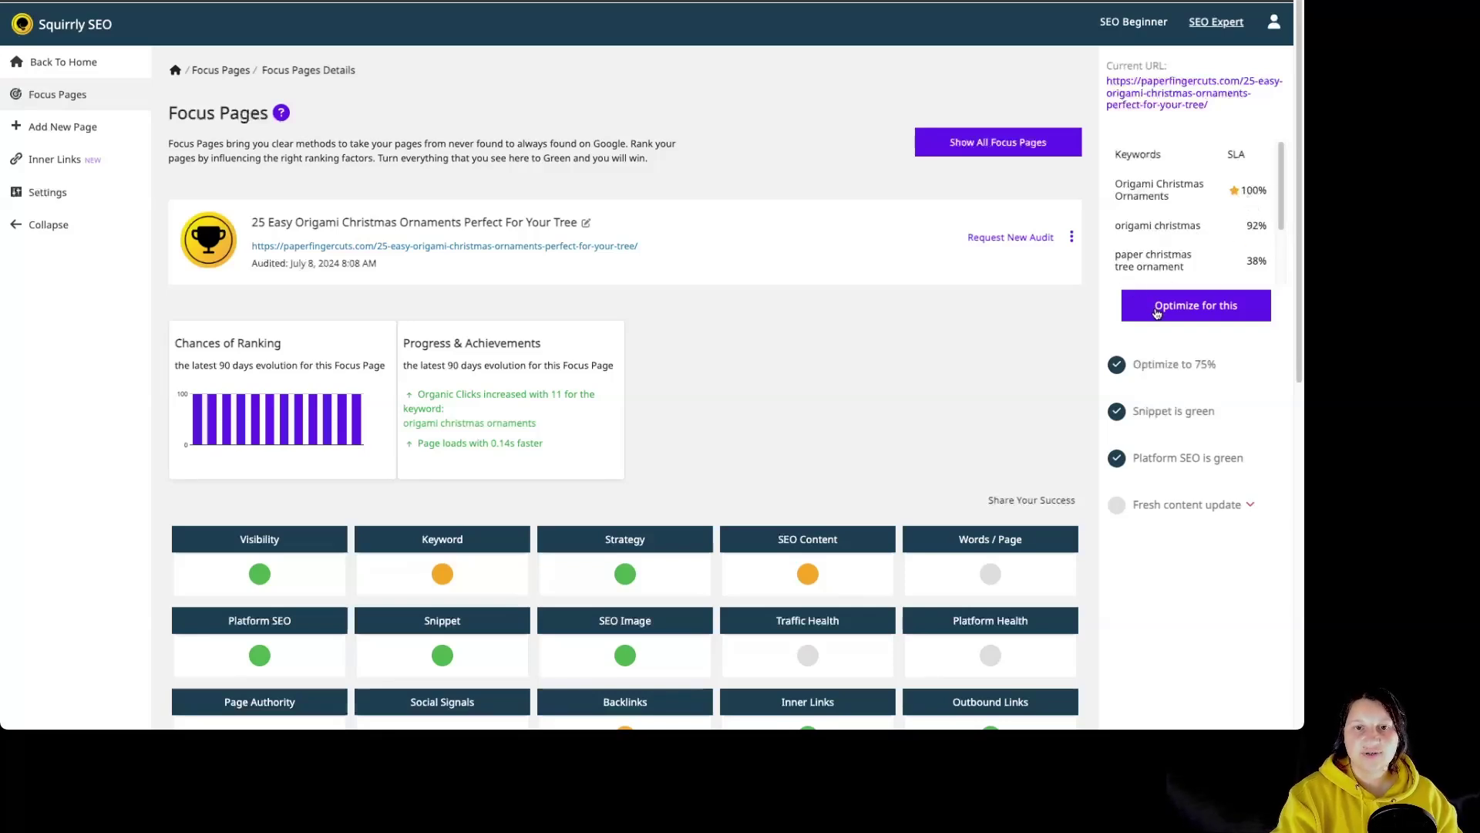
{"action": "left_click", "coordinate": [1215, 307]}
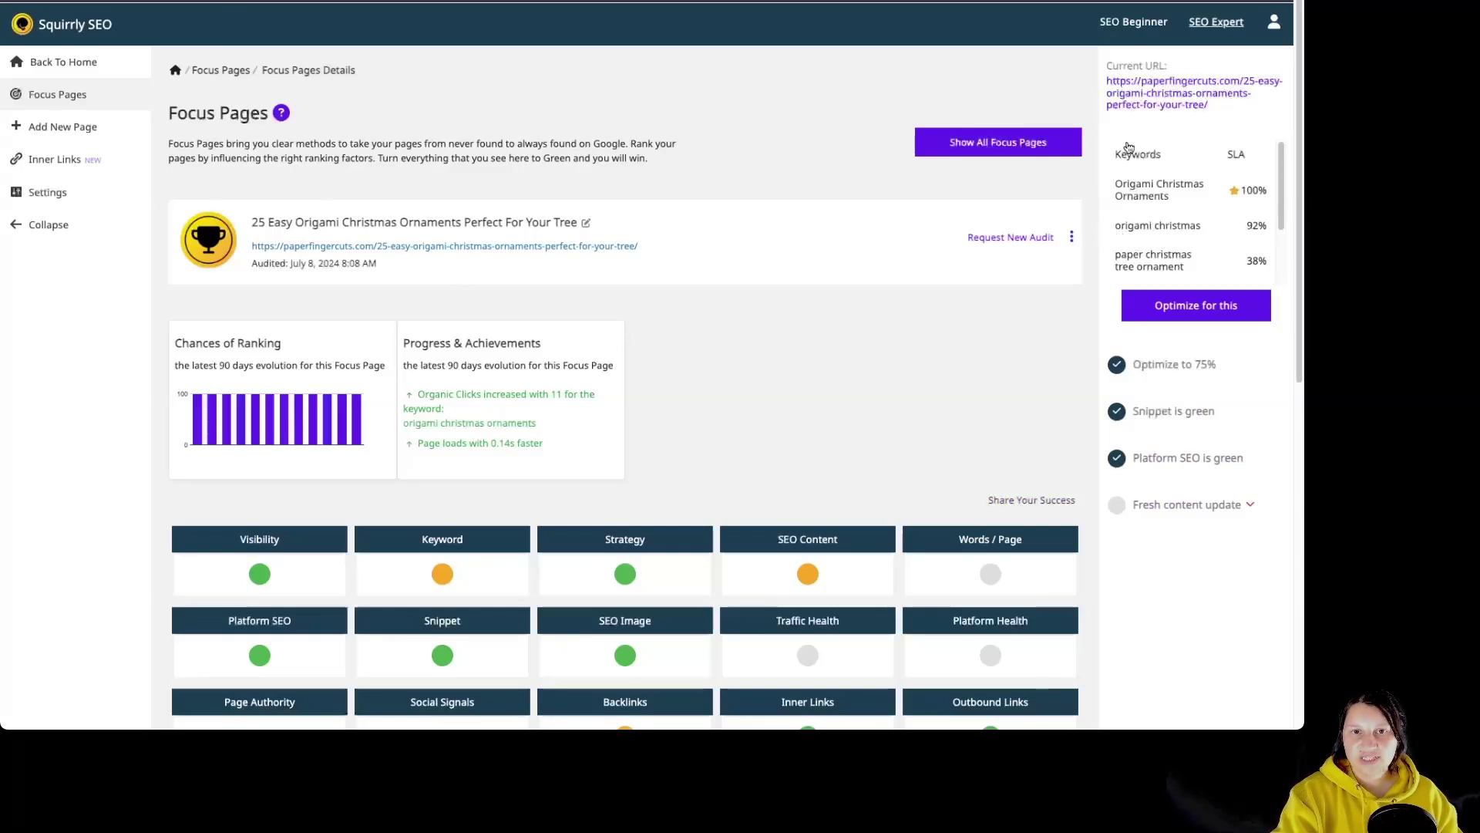
{"action": "left_click", "coordinate": [1154, 225]}
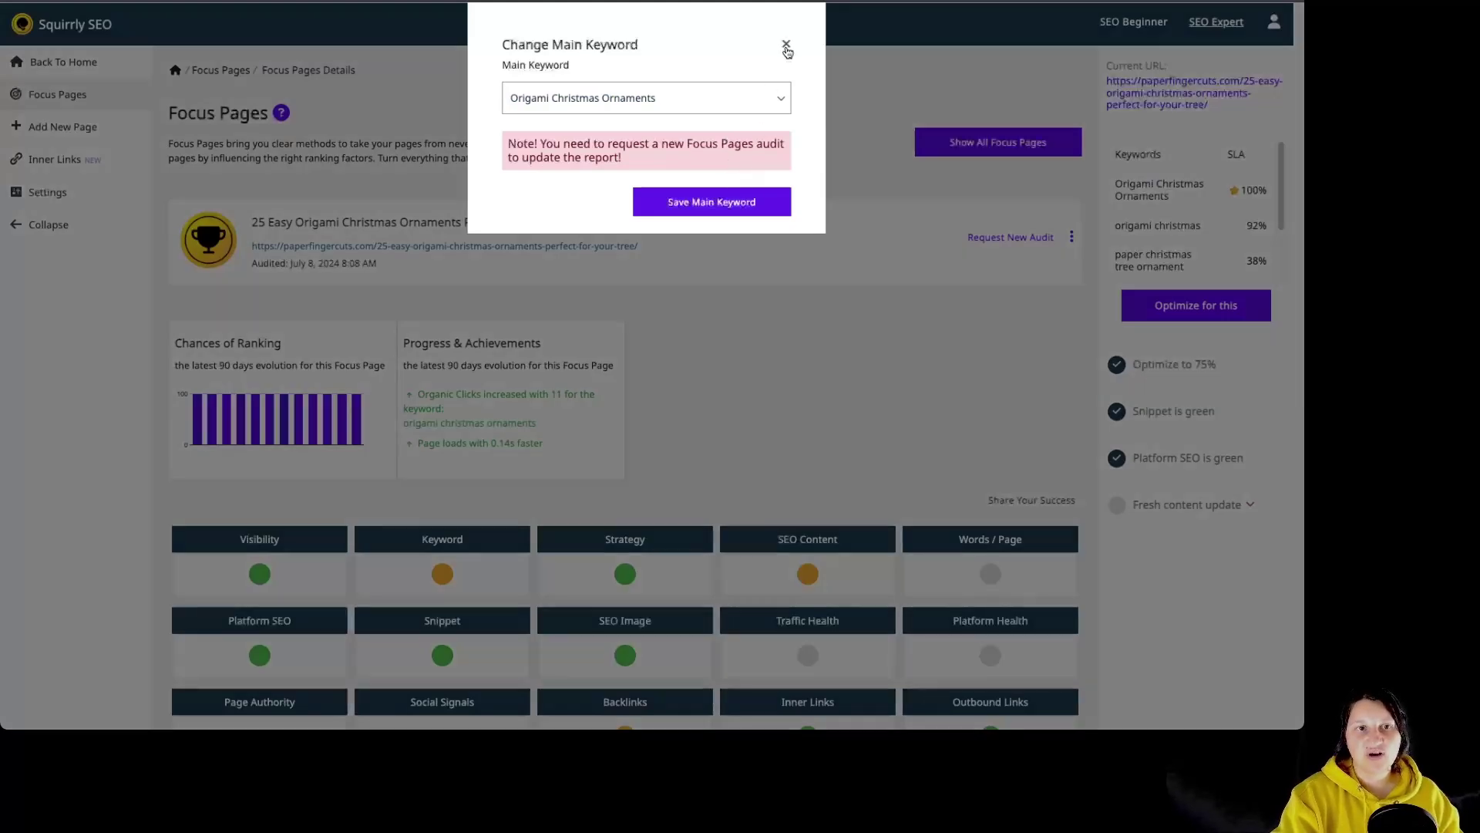
{"action": "left_click", "coordinate": [787, 47]}
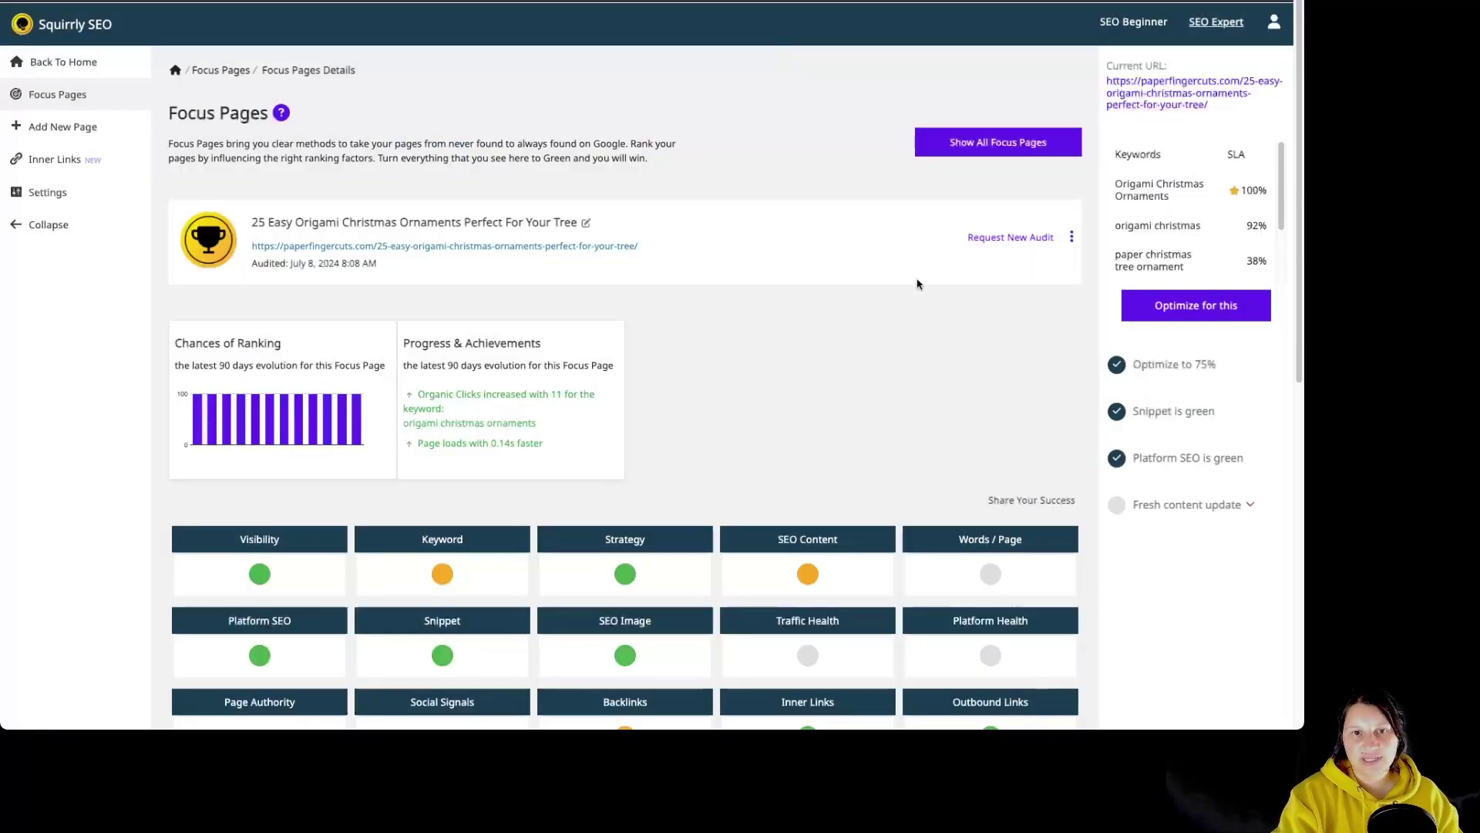
Read the SEO Content task details for "Optimize to 75%" and "Snippet is green", closing each one
{"action": "left_click", "coordinate": [1195, 366]}
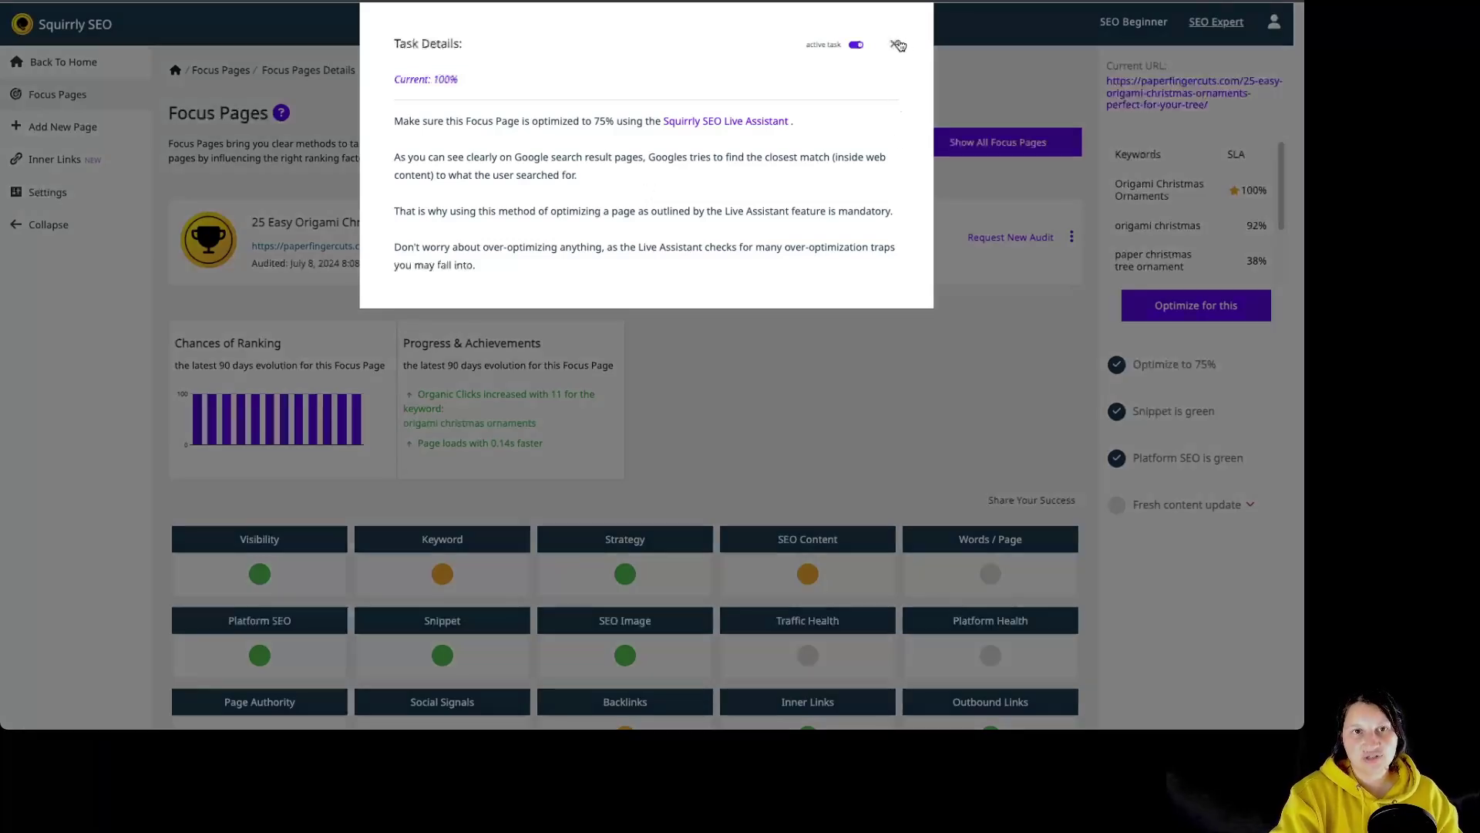
{"action": "left_click", "coordinate": [894, 44]}
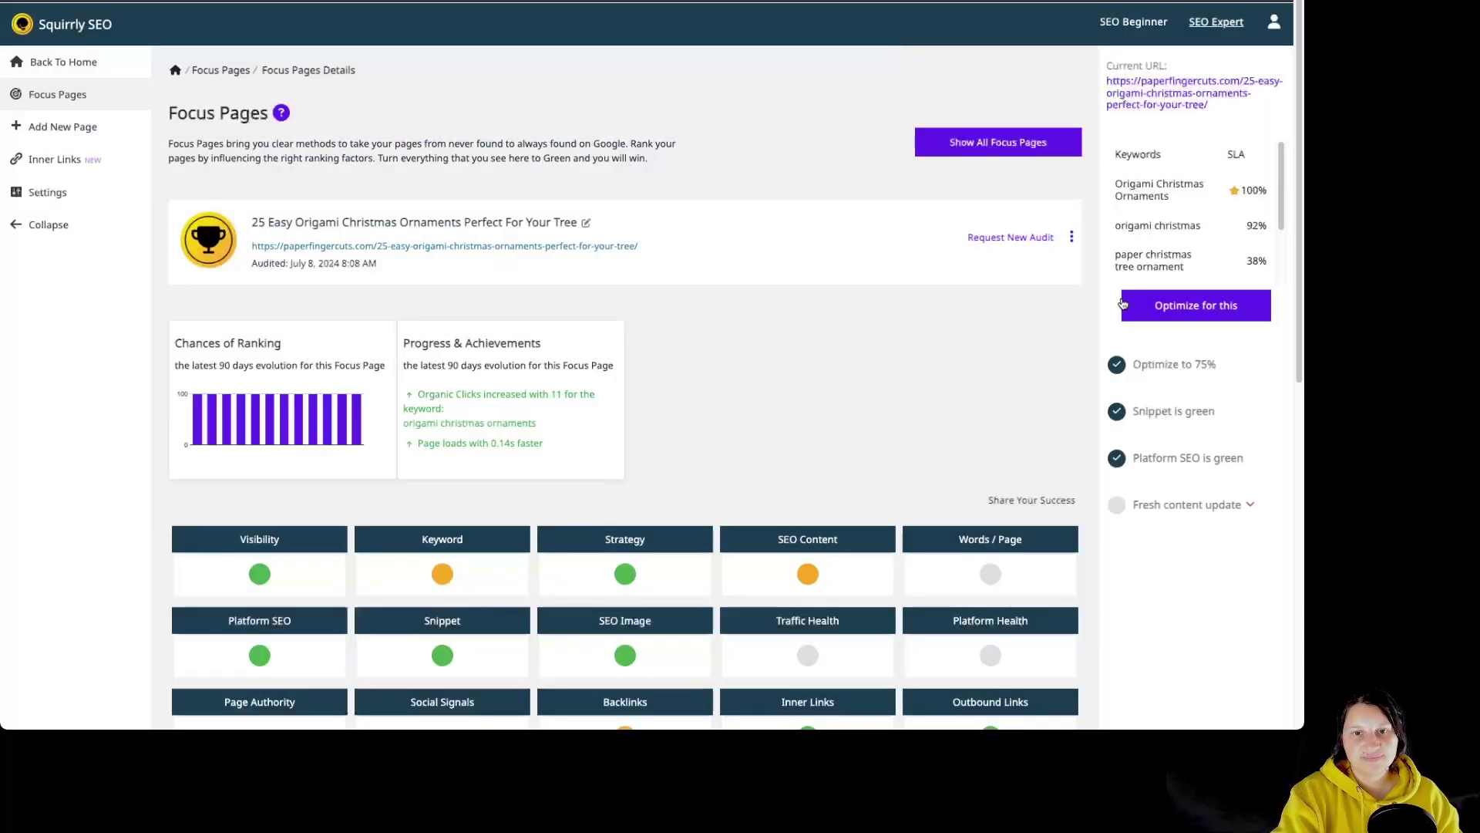
{"action": "left_click", "coordinate": [1201, 414]}
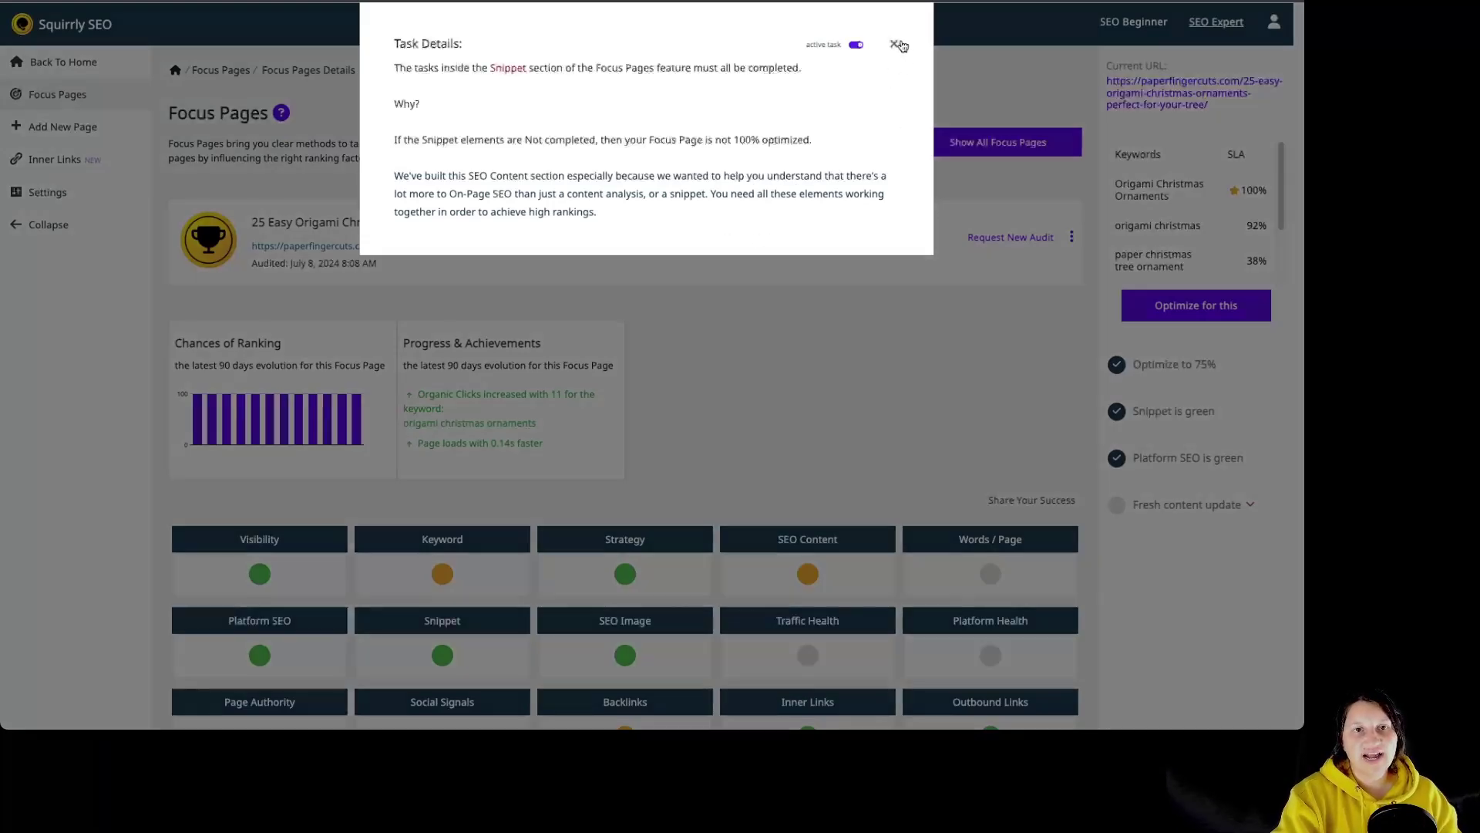
{"action": "left_click", "coordinate": [894, 44]}
Read the SEO Content task details for "Platform SEO is green" and "Fresh content update", closing each one
{"action": "left_click", "coordinate": [1179, 463]}
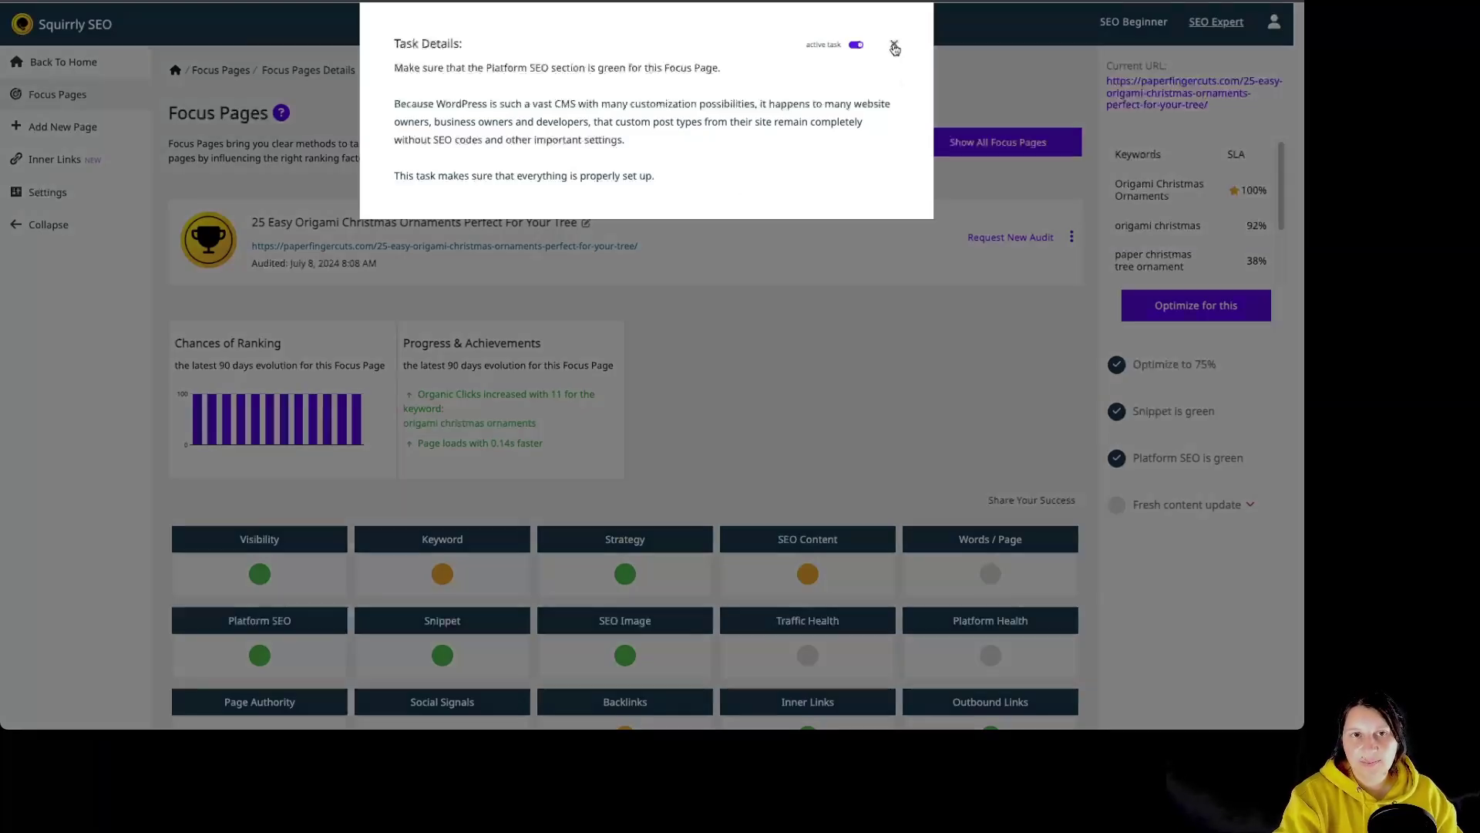
{"action": "left_click", "coordinate": [894, 44]}
{"action": "left_click", "coordinate": [1186, 505]}
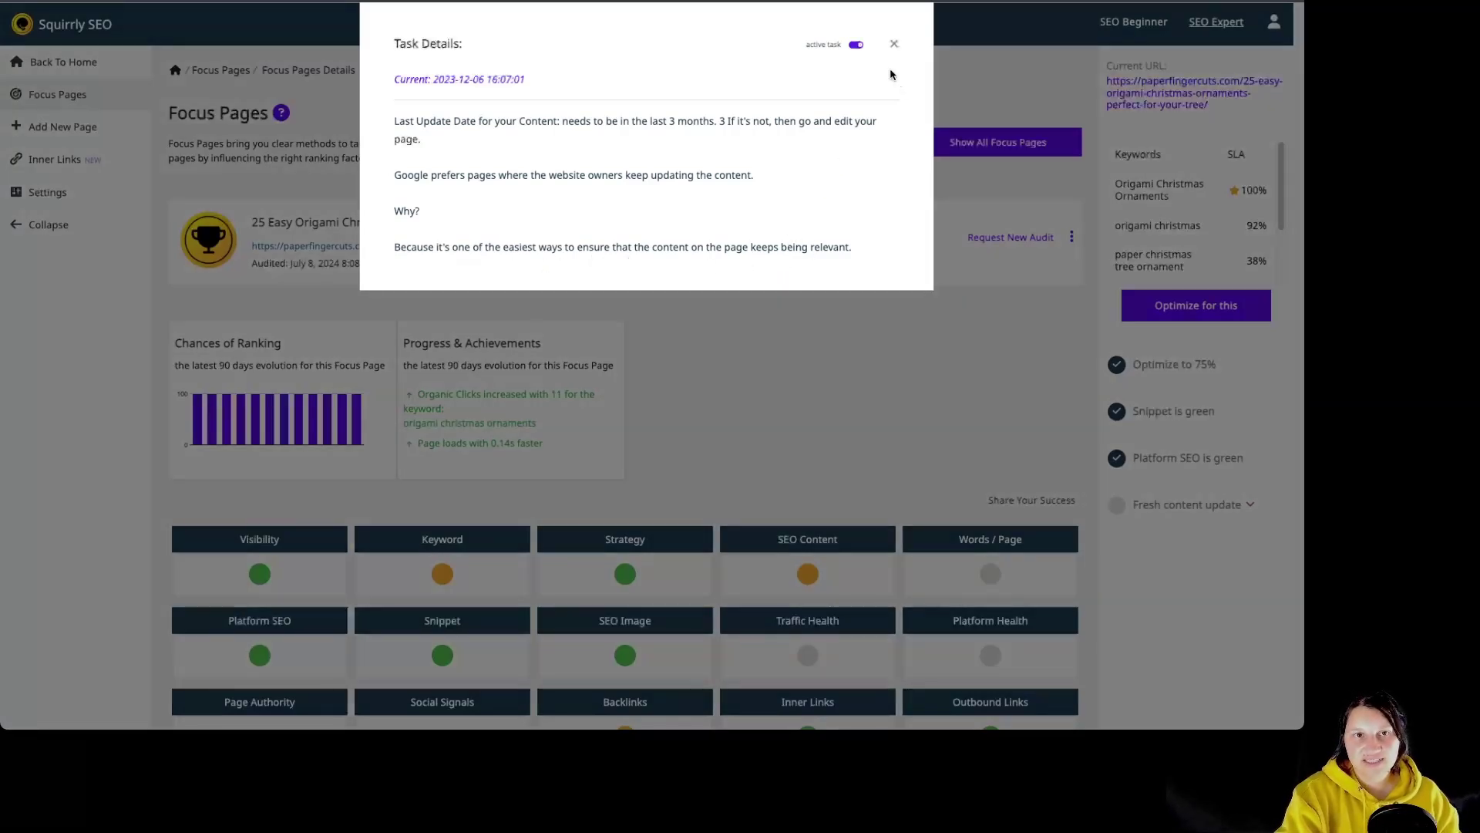
{"action": "left_click", "coordinate": [894, 44]}
Deactivate the SEO Content task "Snippet is green" from its task details
{"action": "left_click", "coordinate": [1189, 416]}
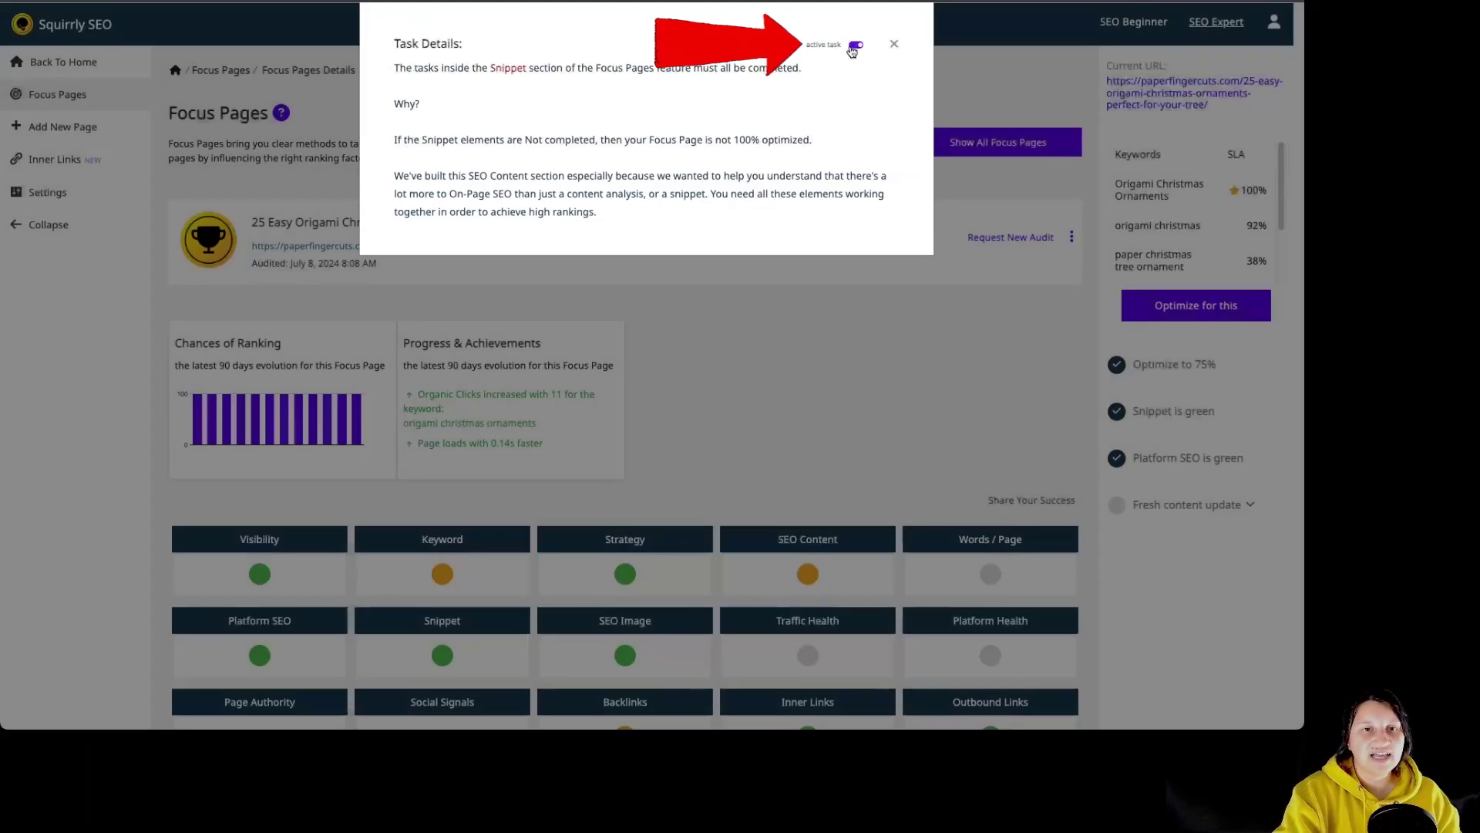
{"action": "left_click", "coordinate": [854, 49]}
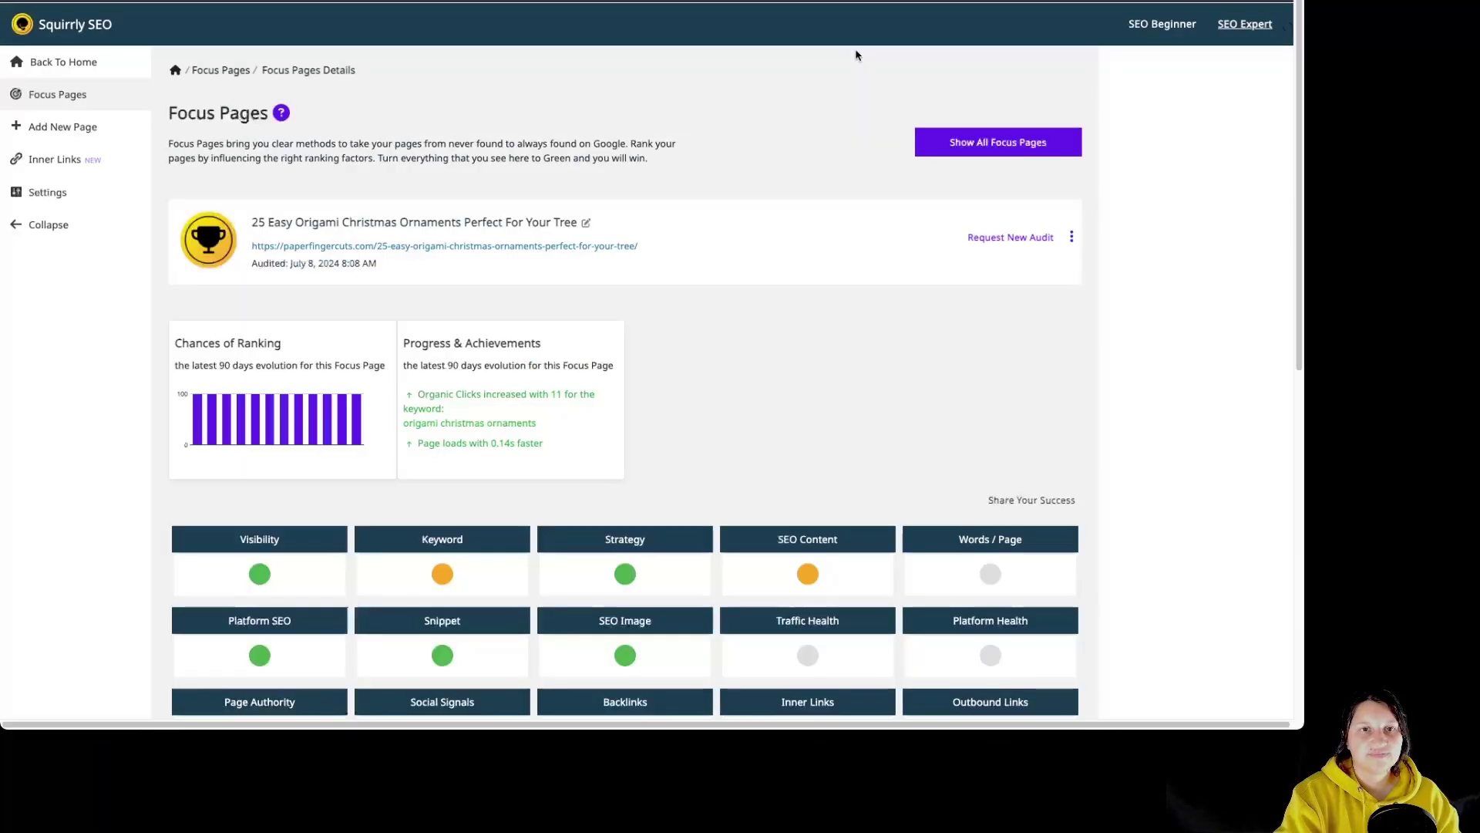
Reactivate the ignored "Snippet is green" task of SEO Content and close its task details
{"action": "mouse_move", "coordinate": [816, 578]}
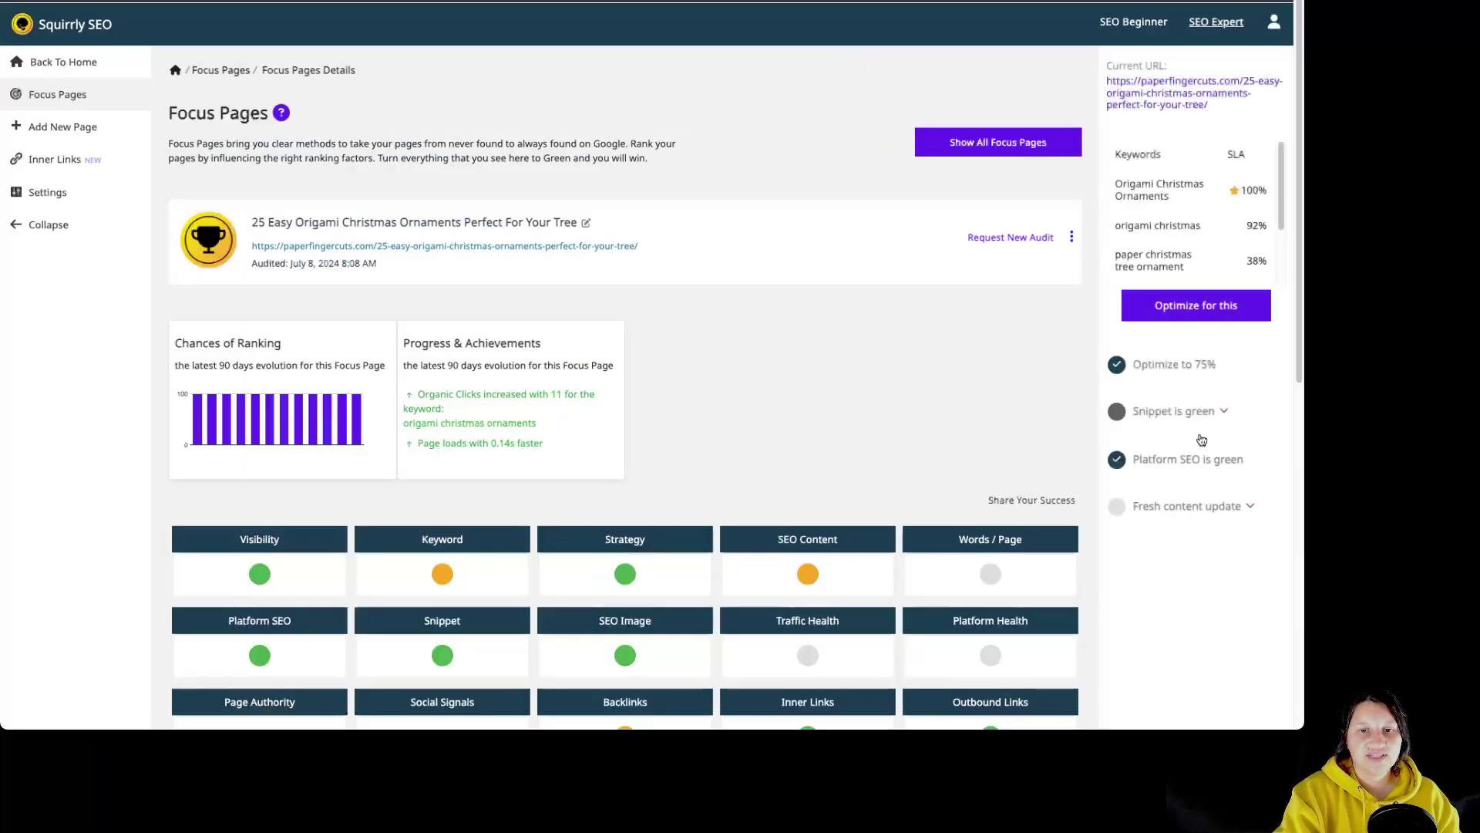
{"action": "left_click", "coordinate": [1184, 414]}
{"action": "left_click", "coordinate": [856, 45]}
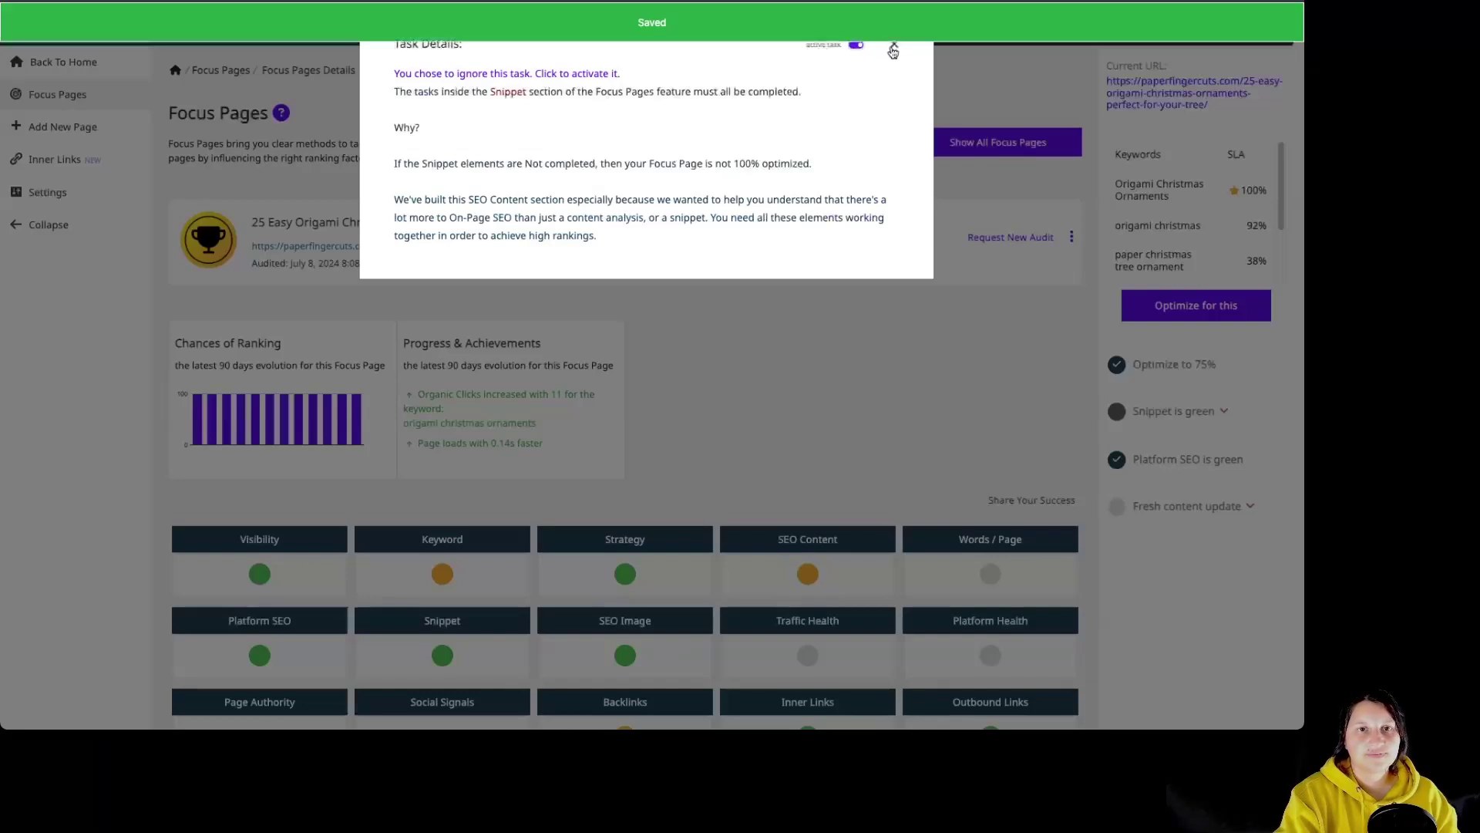
{"action": "left_click", "coordinate": [1012, 417]}
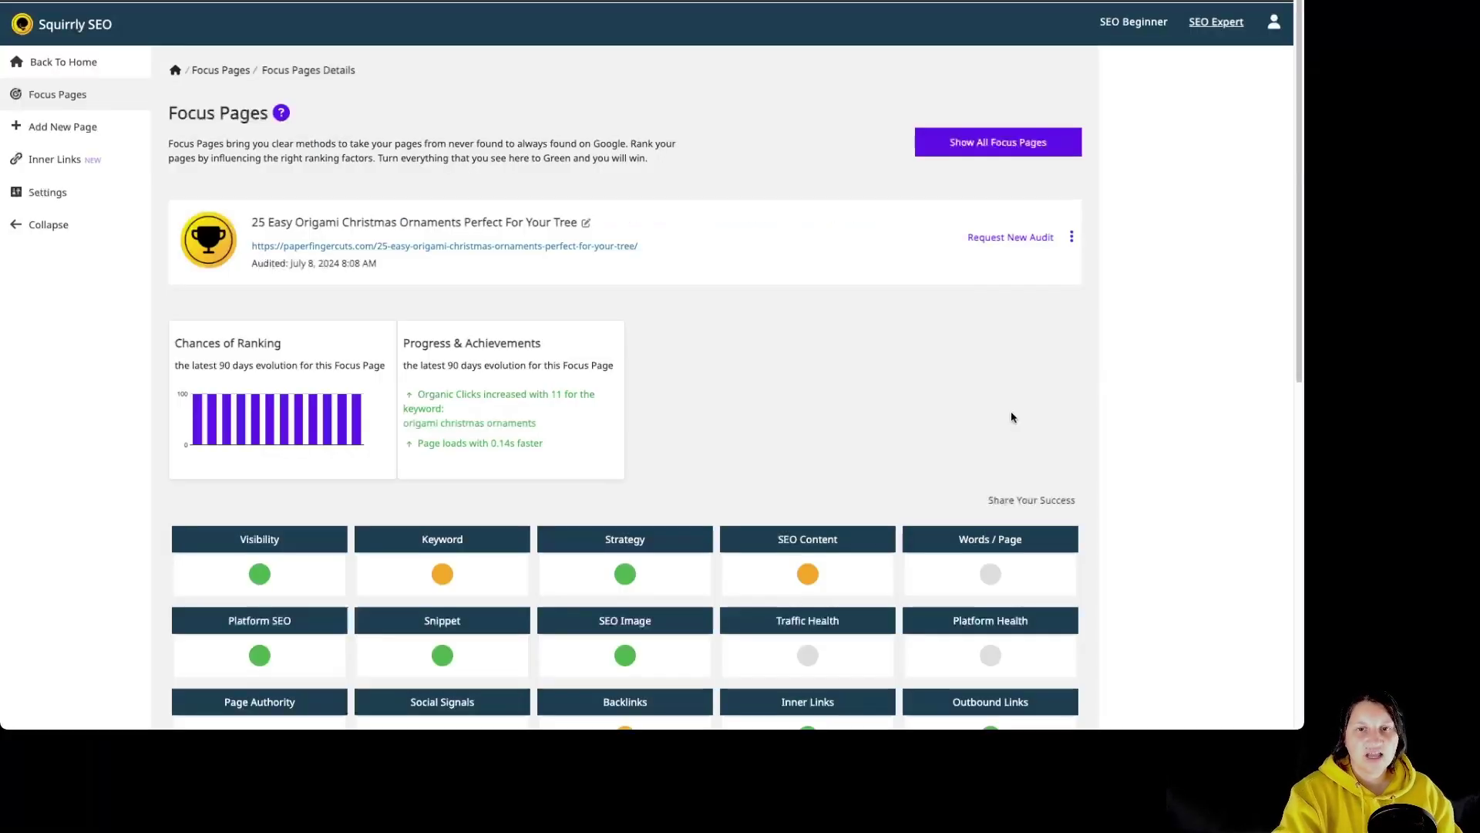